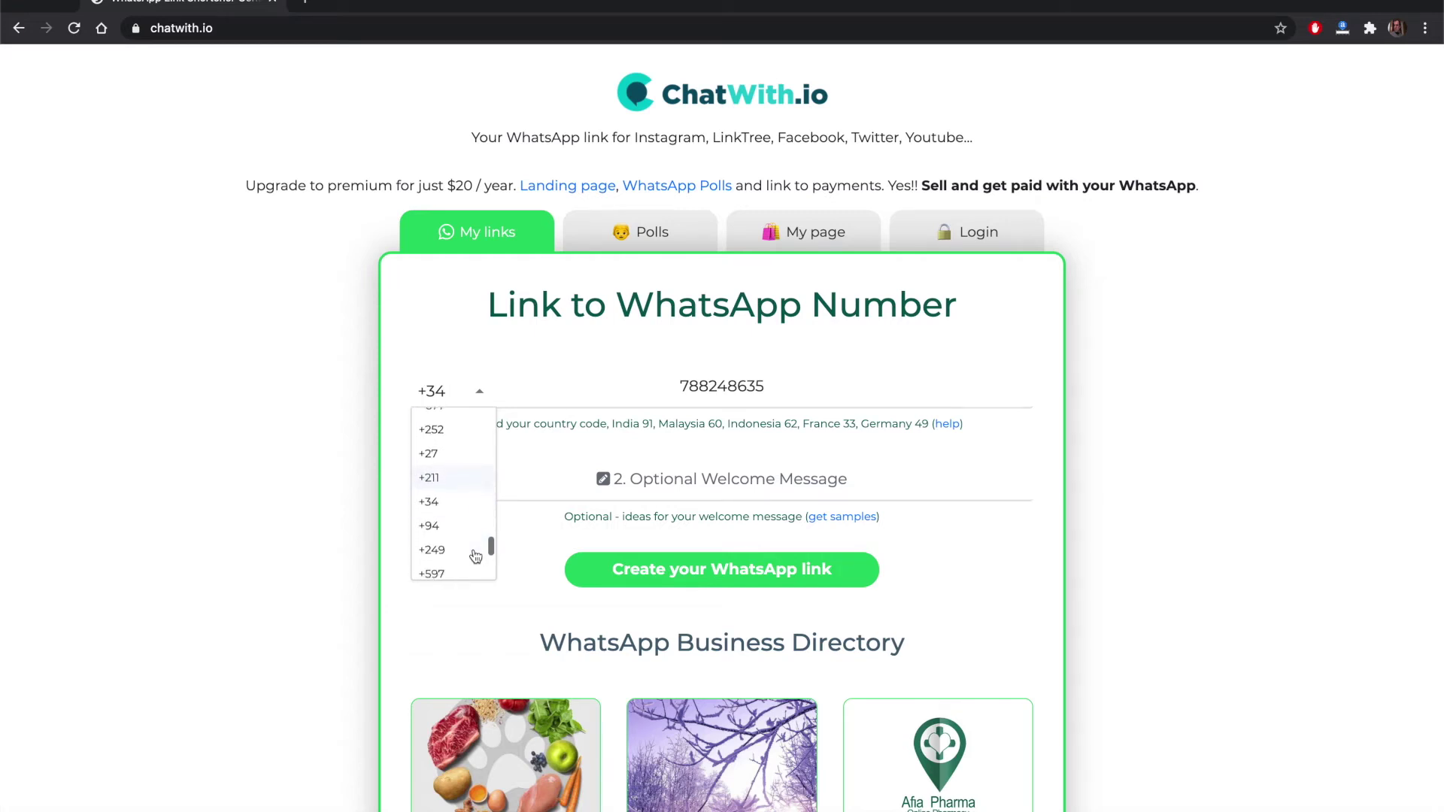
pyautogui.scroll(-5, 475, 556)
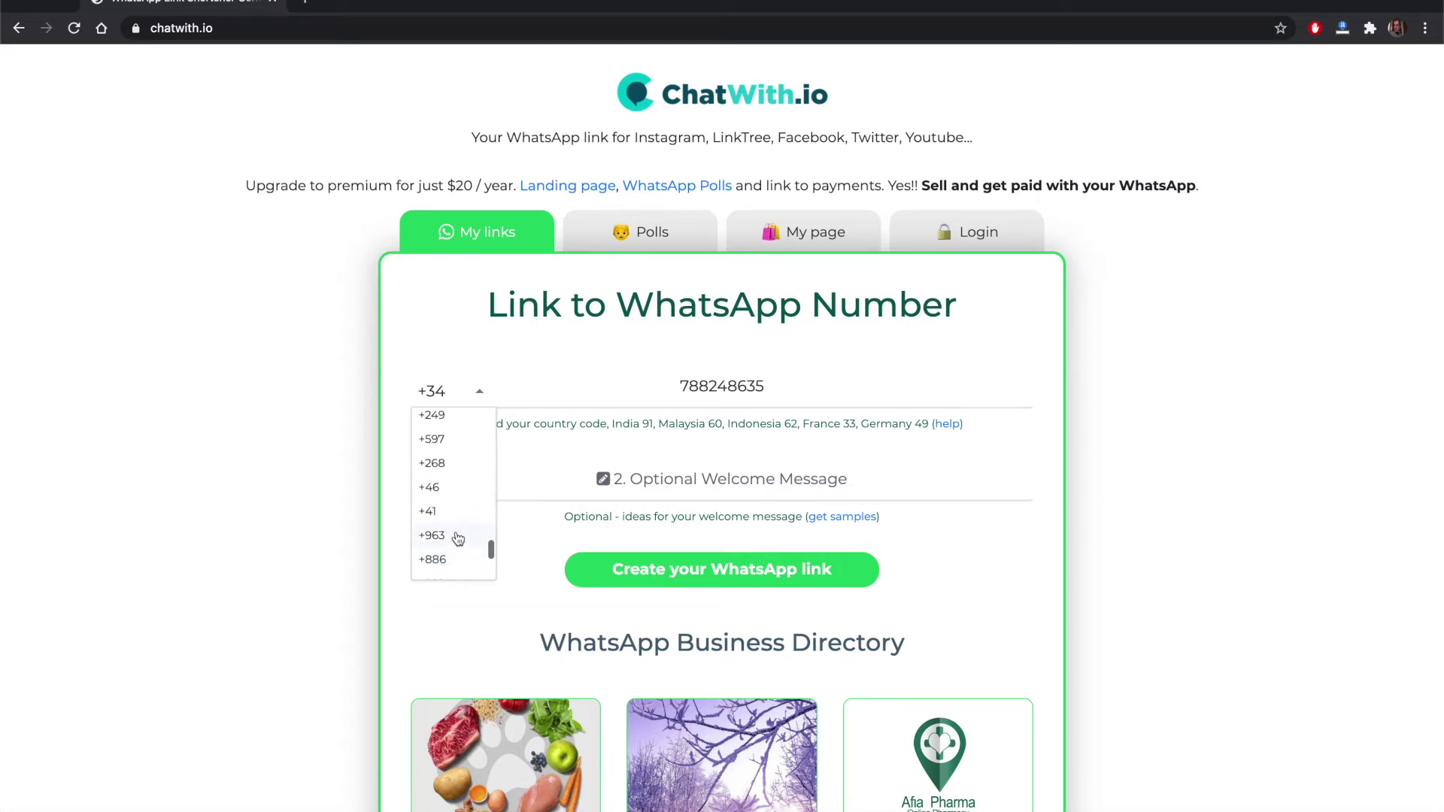
# Create a WhatsApp link with country code +41 and the welcome message 'Ediscounts'.
pyautogui.click(448, 513)
pyautogui.click(676, 476)
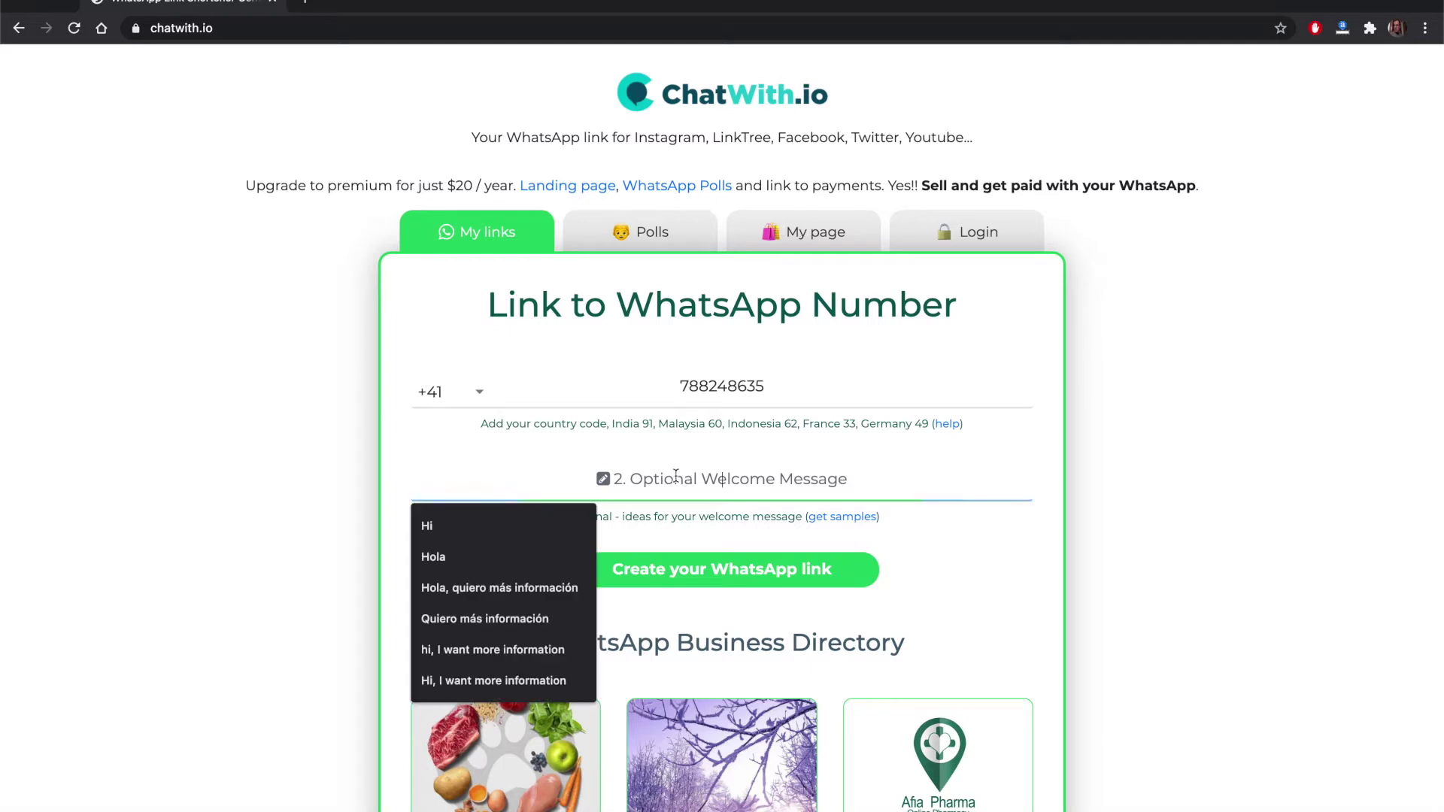
pyautogui.write('Ediscounts')
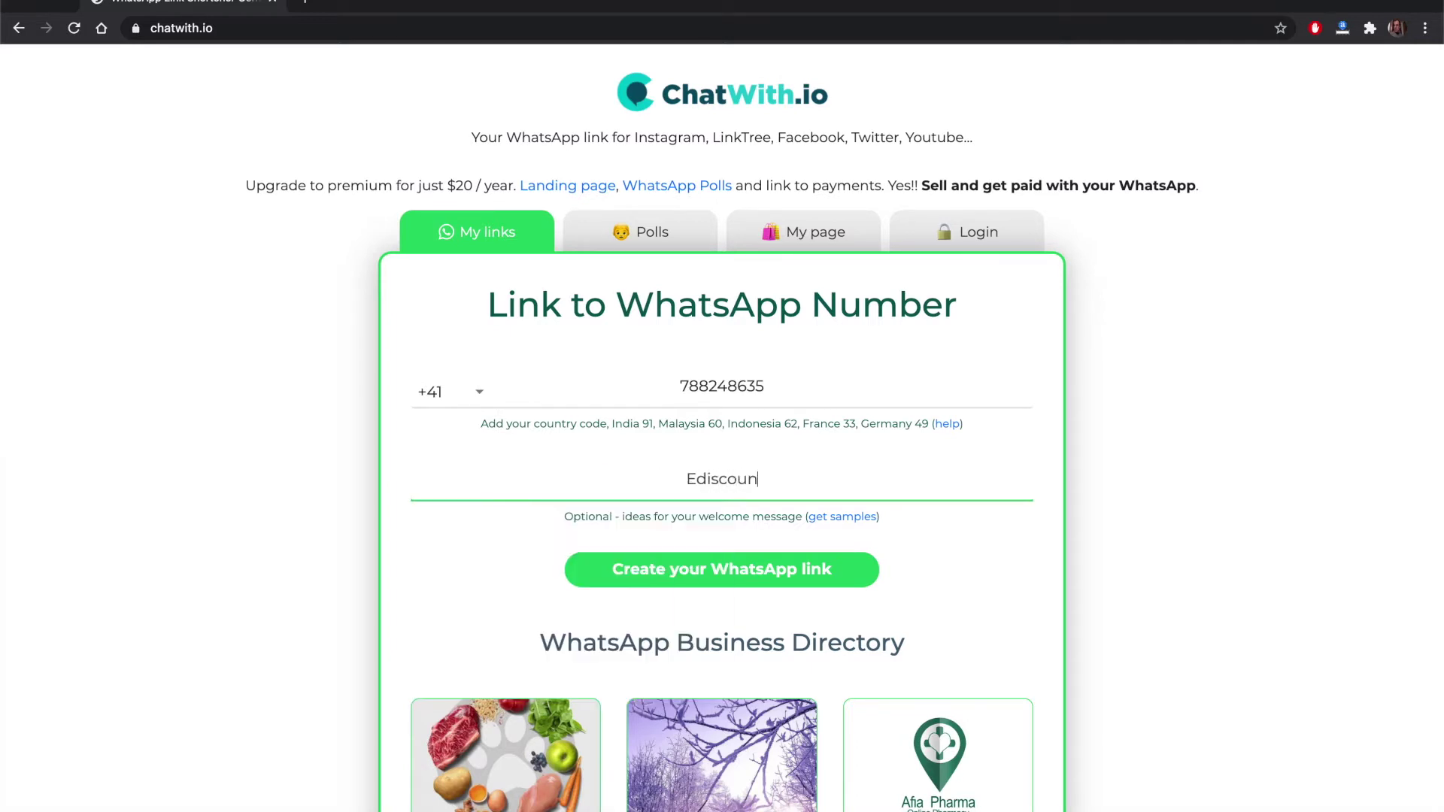
pyautogui.click(745, 576)
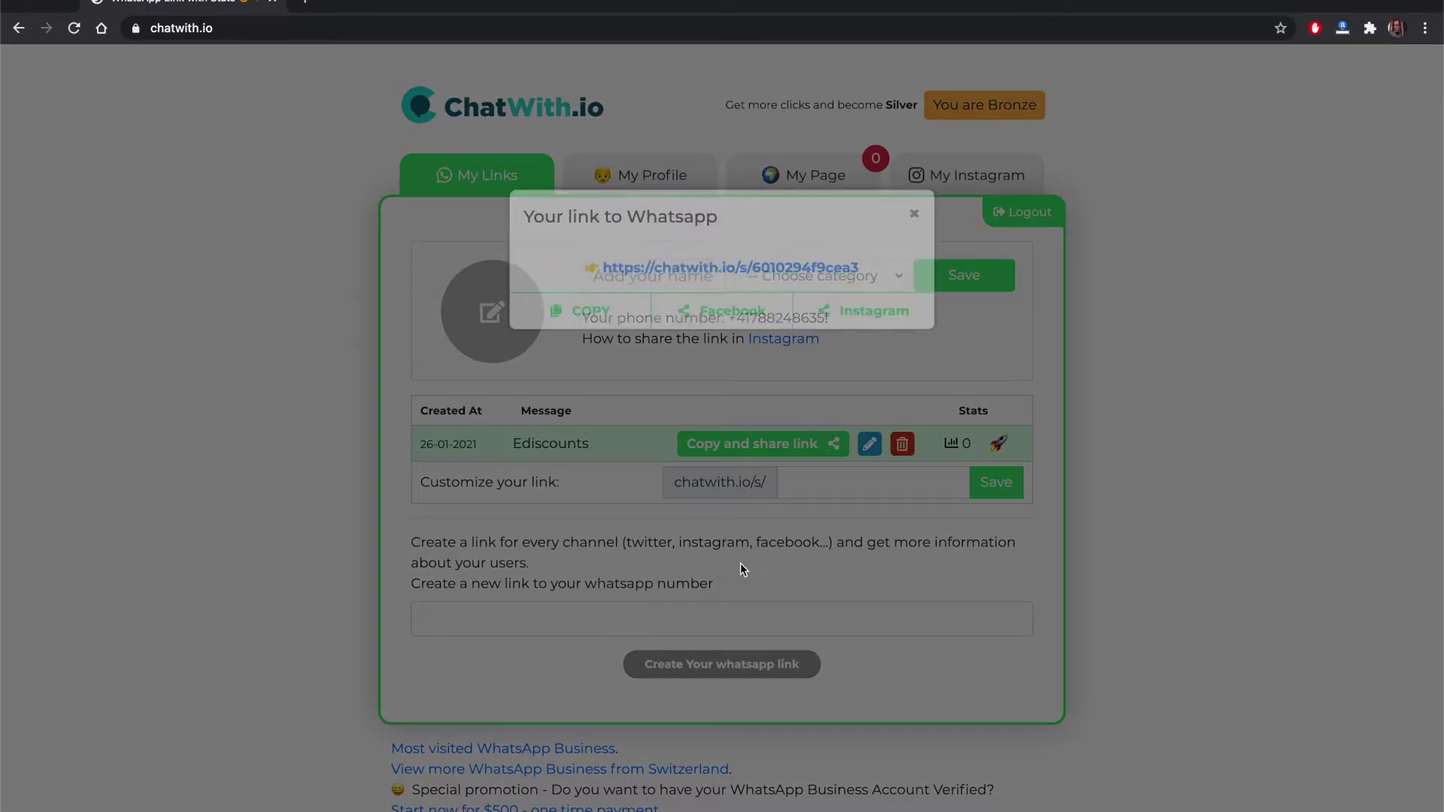
# Customise the link ending to chatwith.io/s/ediscounts, save it, and copy the shareable link.
pyautogui.click(914, 384)
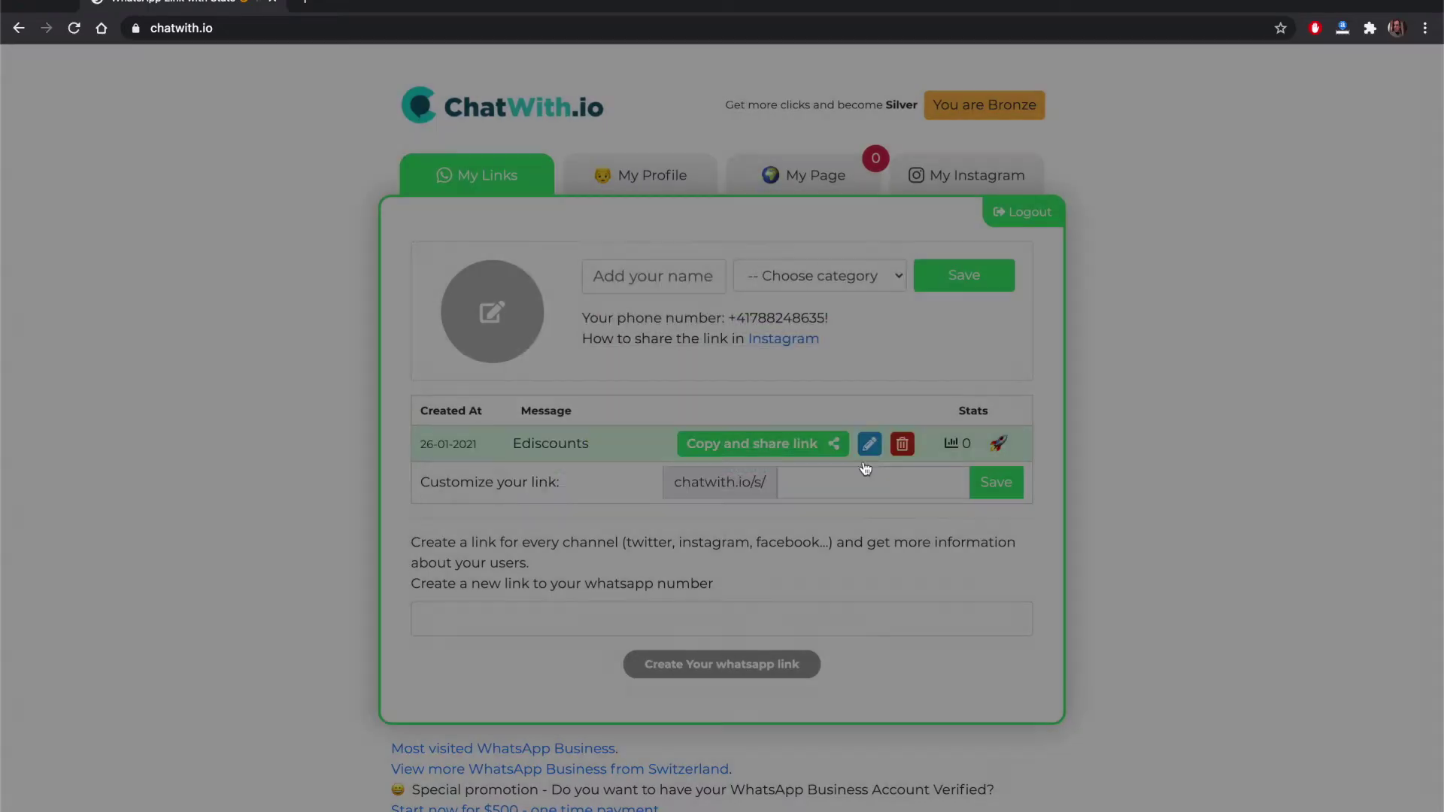
pyautogui.click(858, 482)
pyautogui.write('ediscounts')
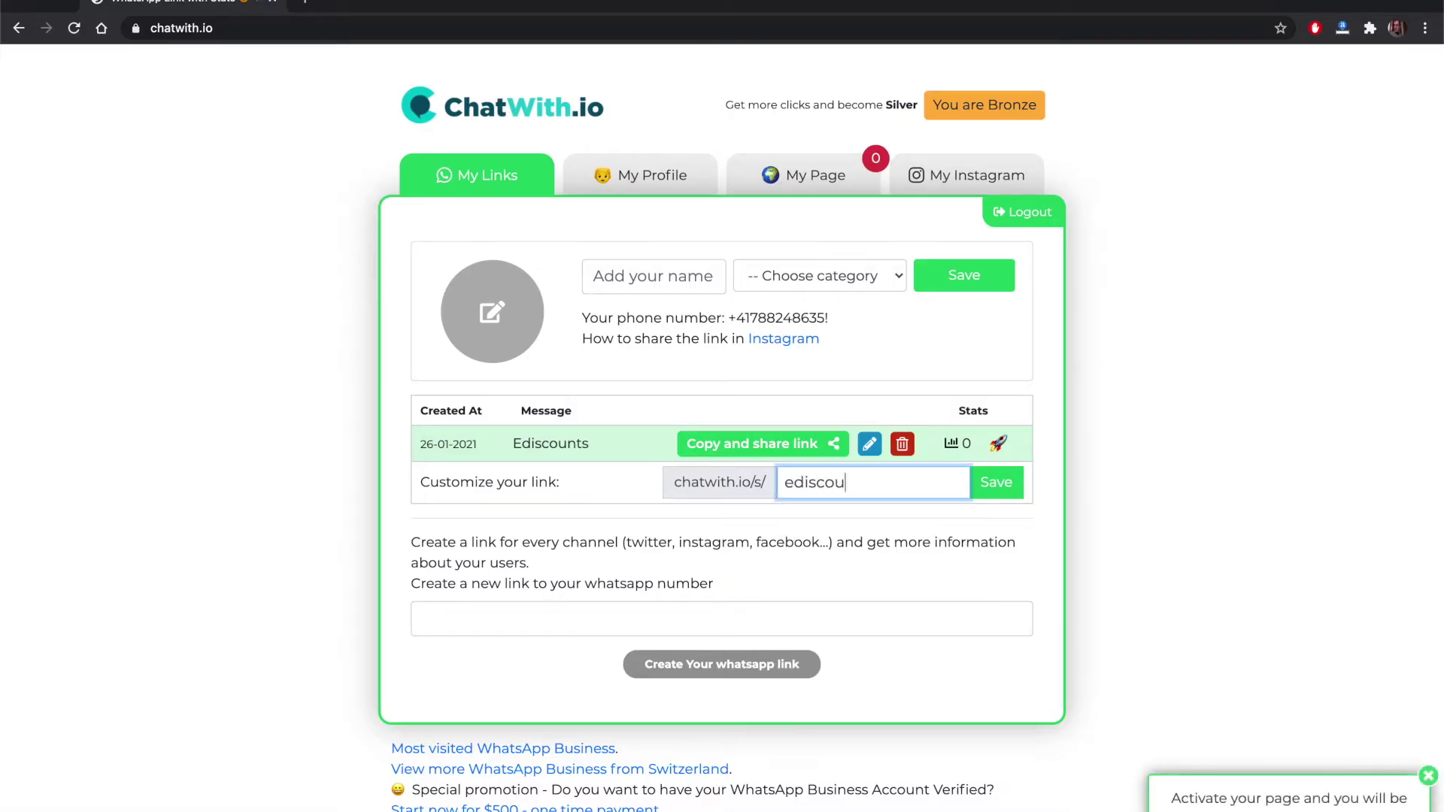
pyautogui.click(997, 482)
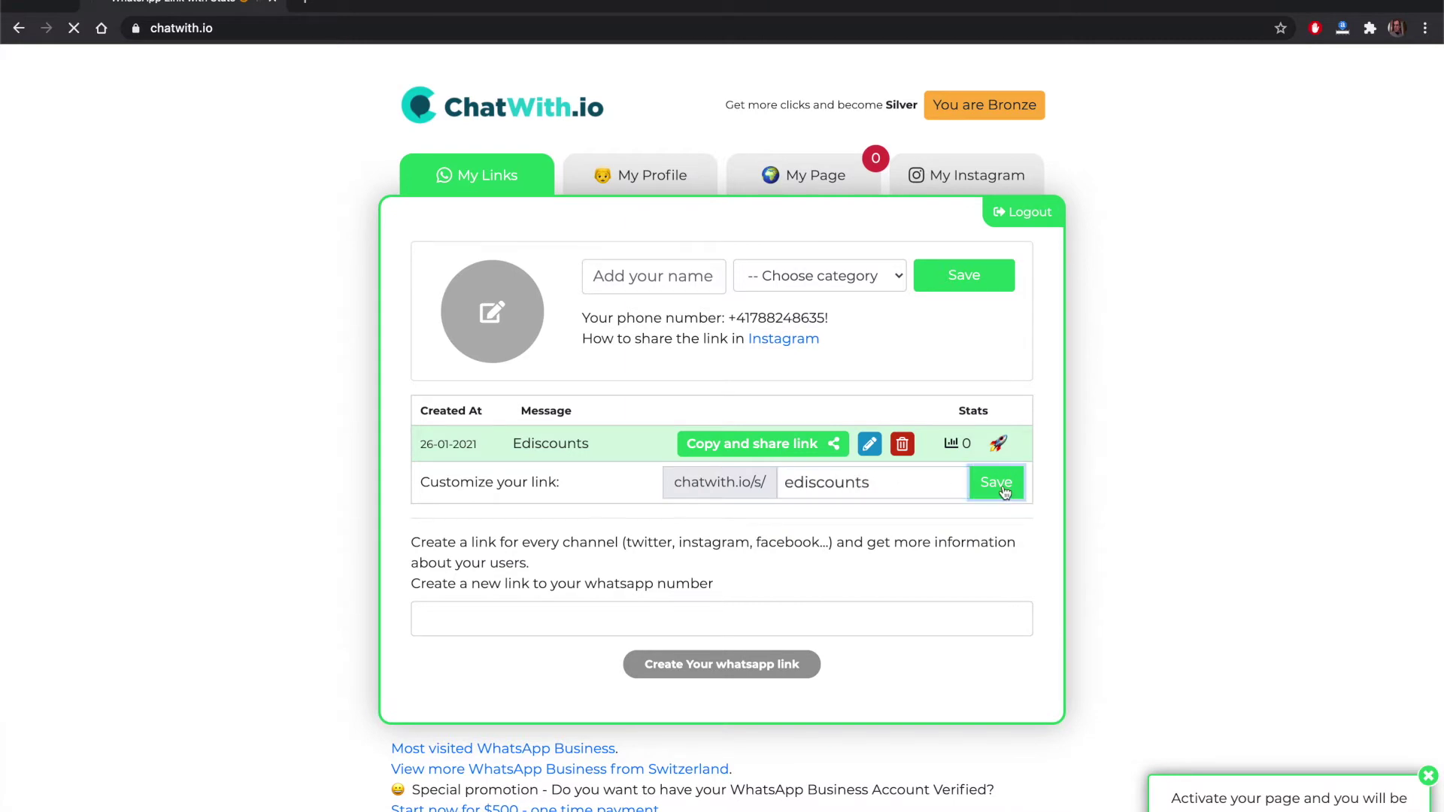
pyautogui.click(779, 502)
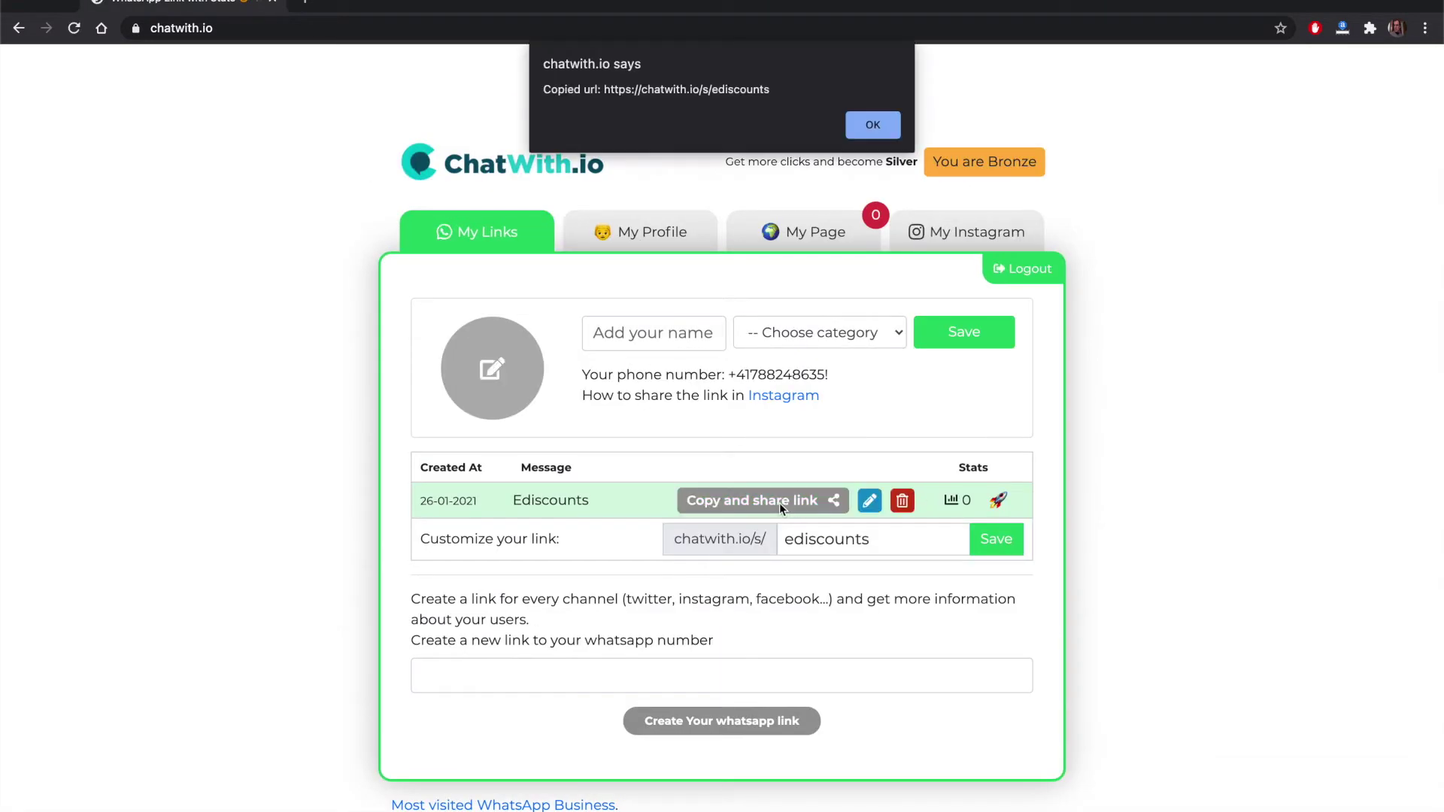
pyautogui.click(873, 125)
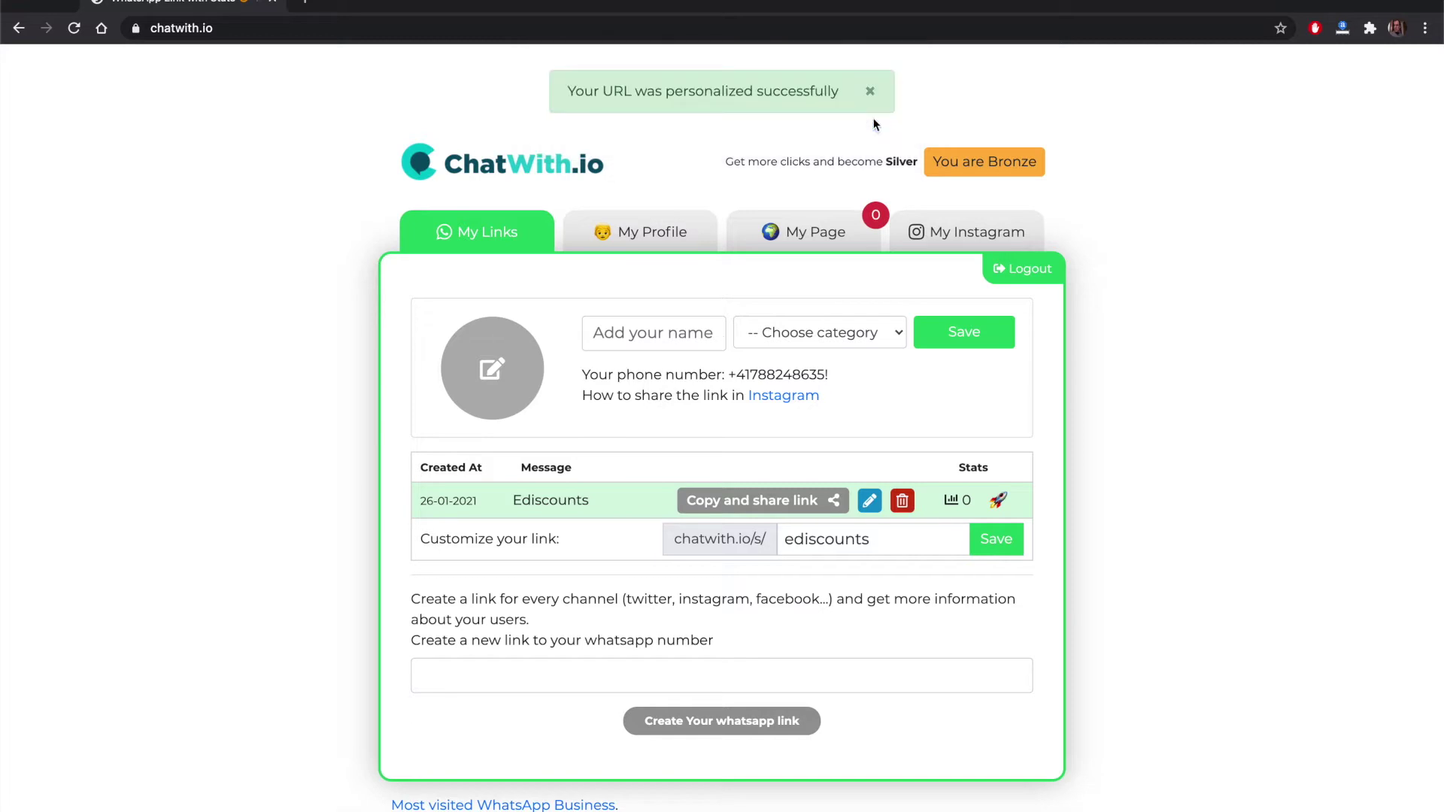
# Switch to WhatsApp Web and view the Ediscounts contact's info, map, category and catalog.
pyautogui.click(651, 342)
pyautogui.press('super+Tab')
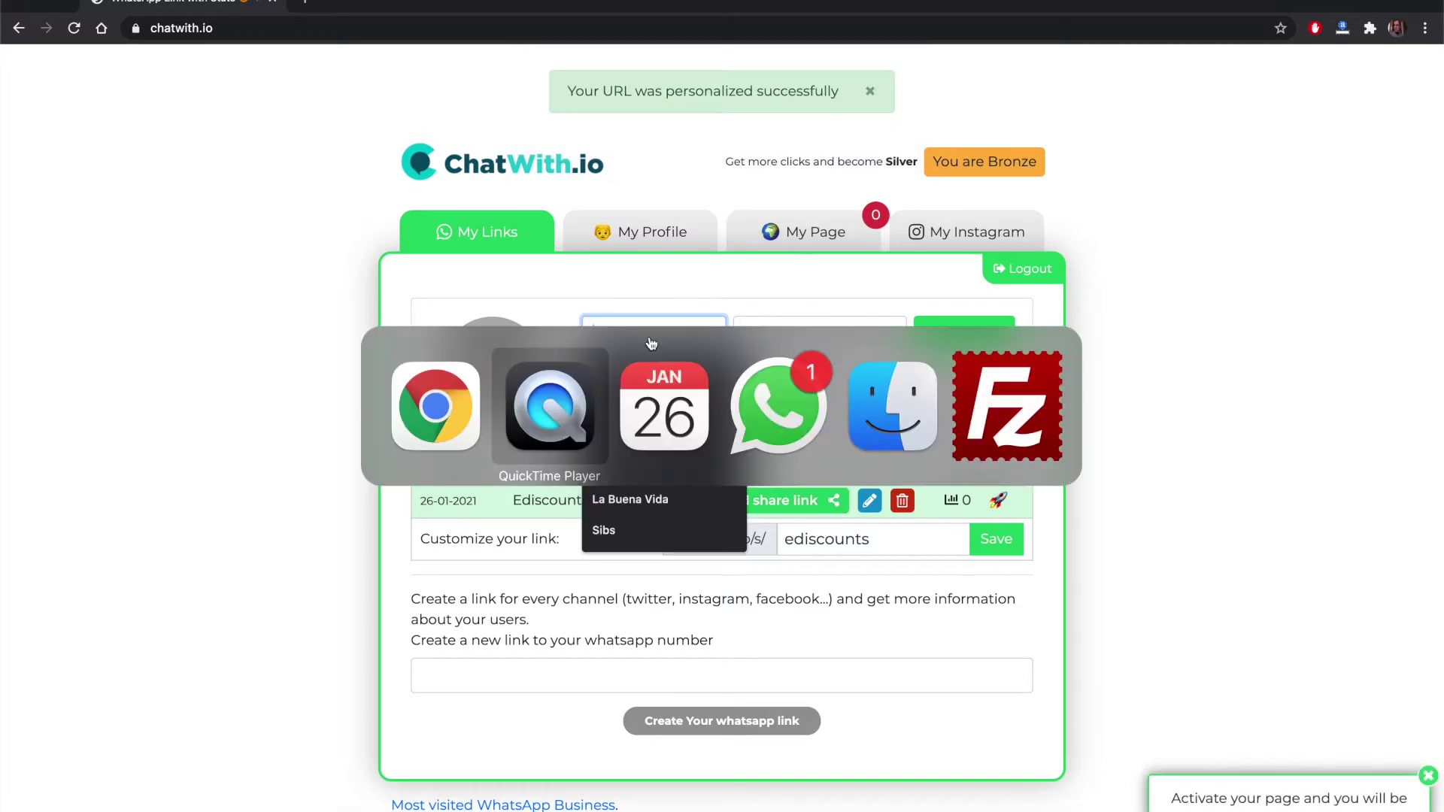
pyautogui.click(451, 1)
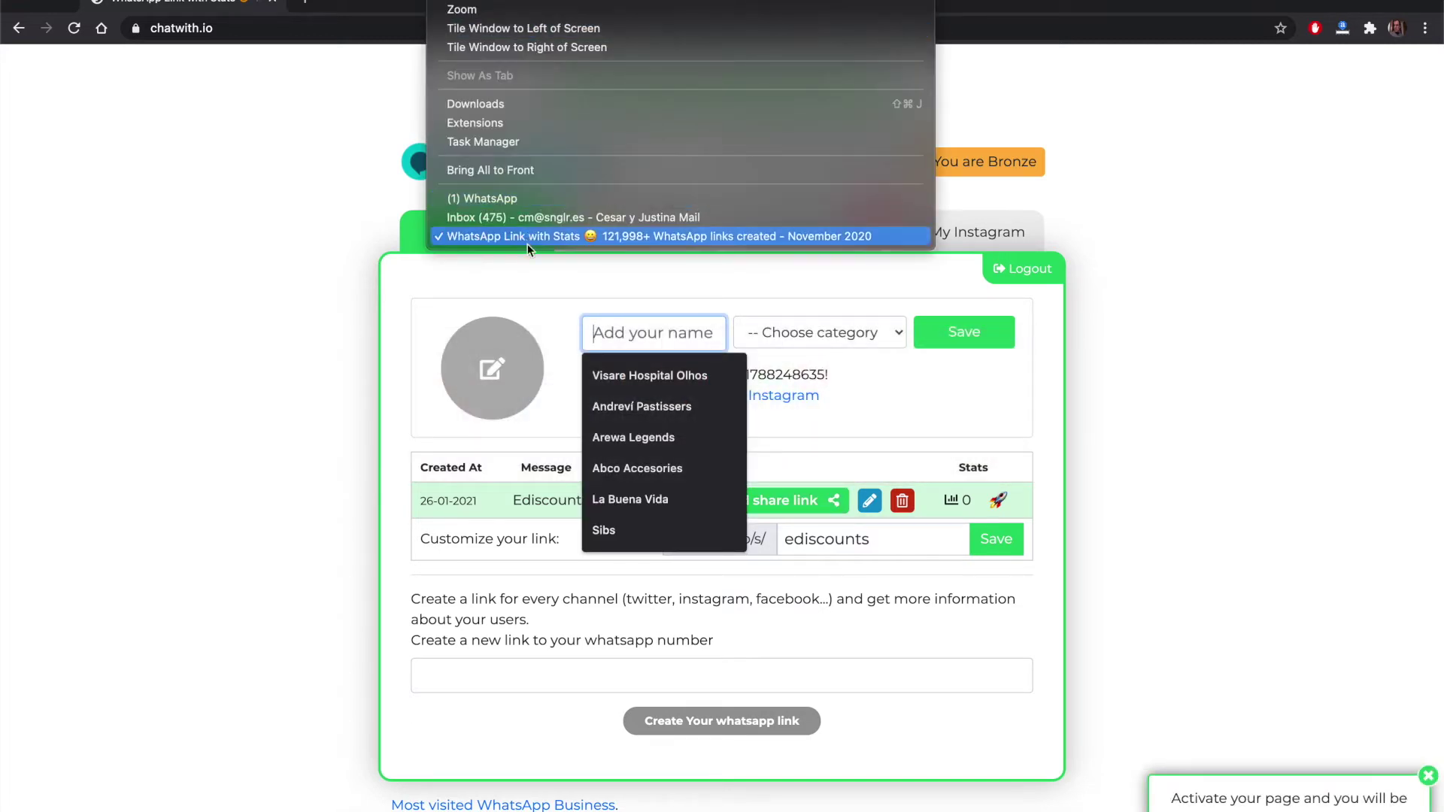
pyautogui.click(519, 201)
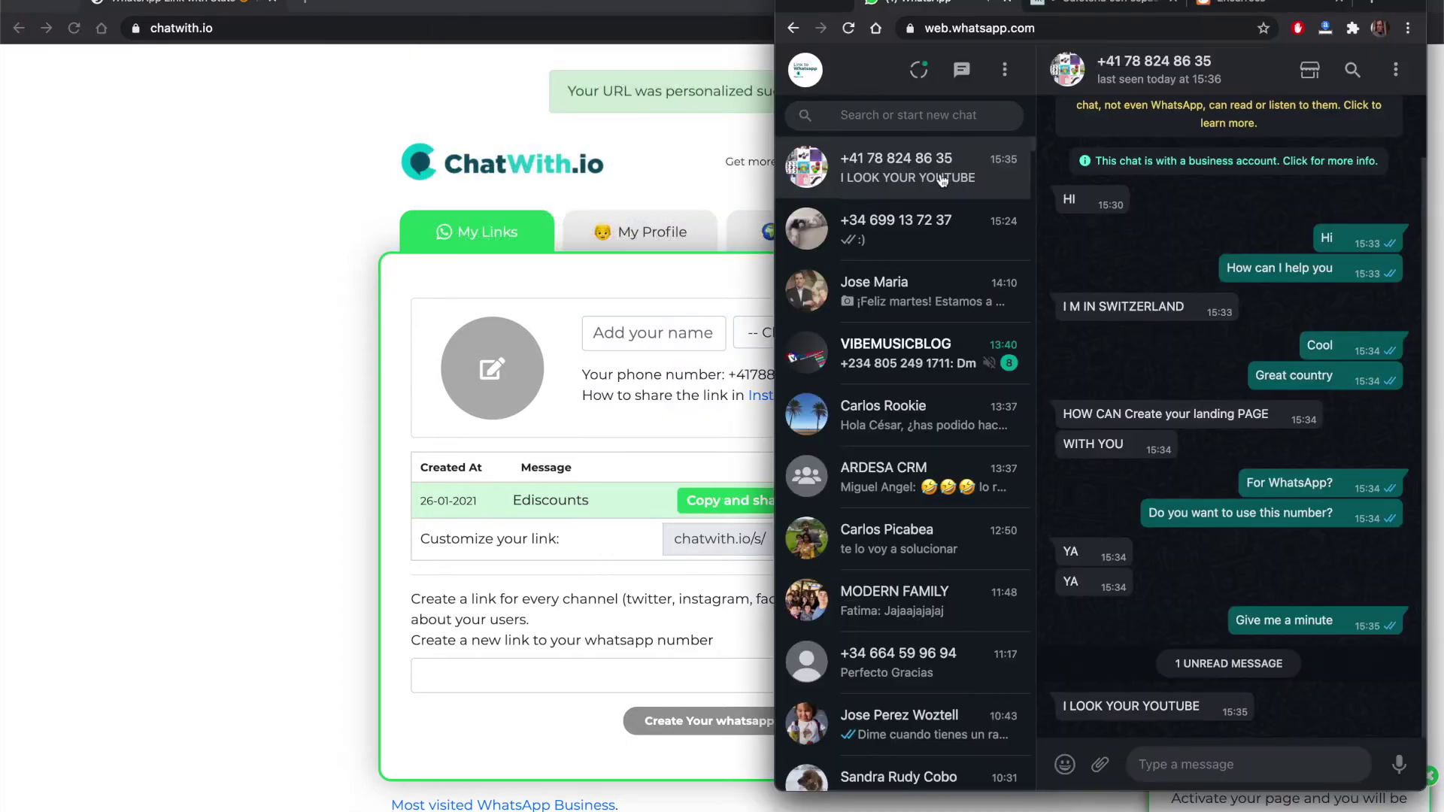
pyautogui.click(1136, 70)
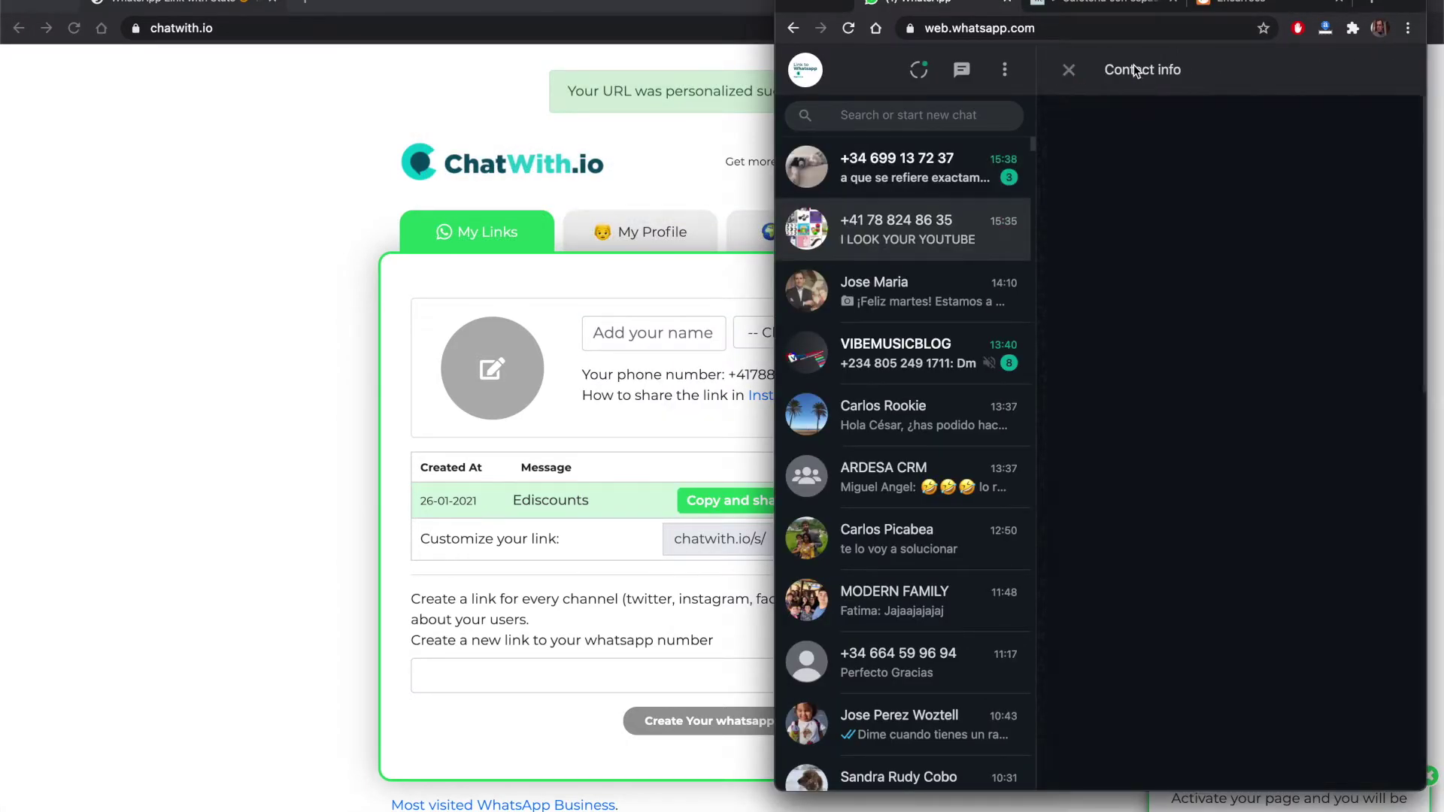
pyautogui.scroll(-2, 1139, 408)
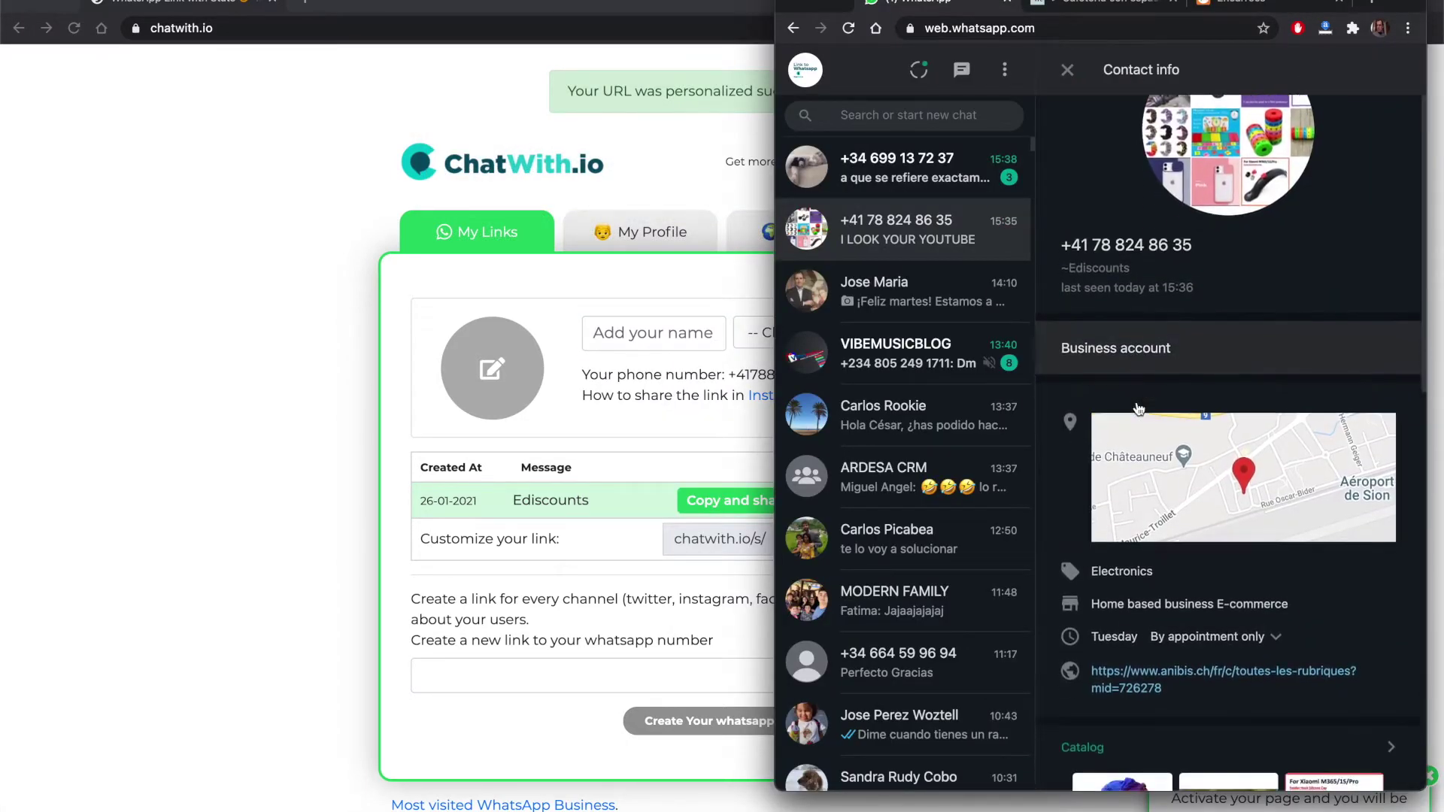
pyautogui.click(642, 337)
# Enter Ediscounts as the profile name and choose the Technology / Mobile category.
pyautogui.click(643, 337)
pyautogui.write('Ediscounts')
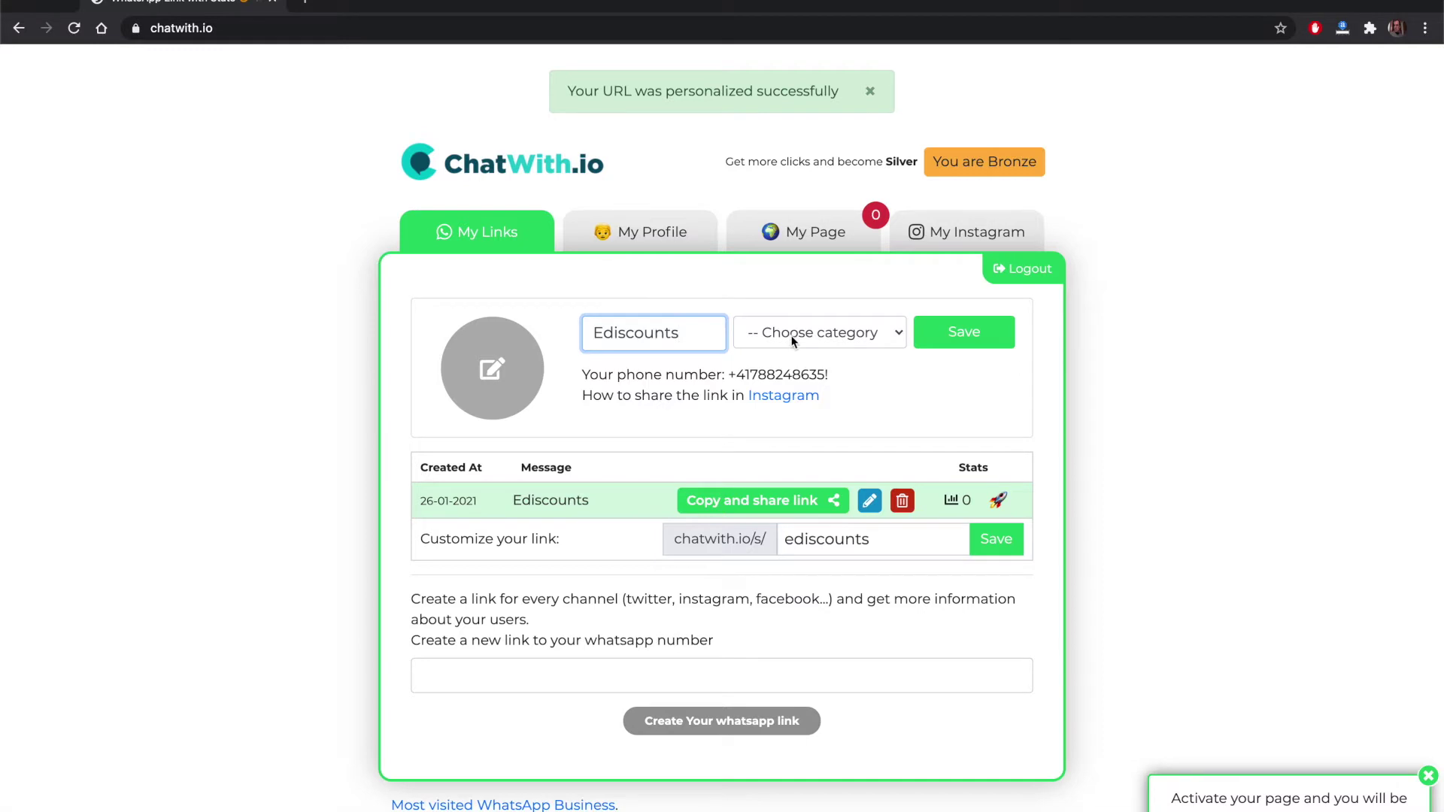
pyautogui.click(791, 340)
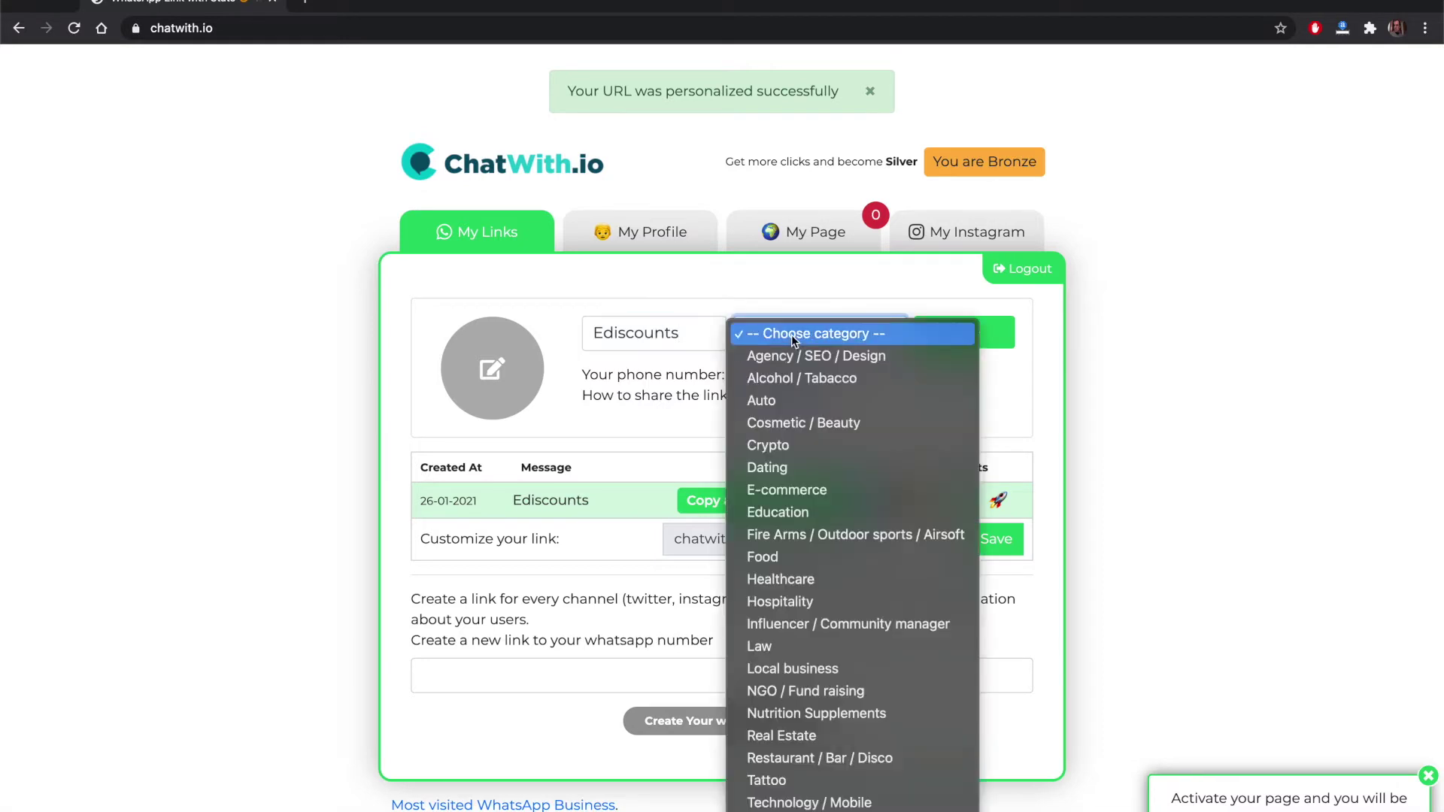
pyautogui.scroll(-1, 870, 625)
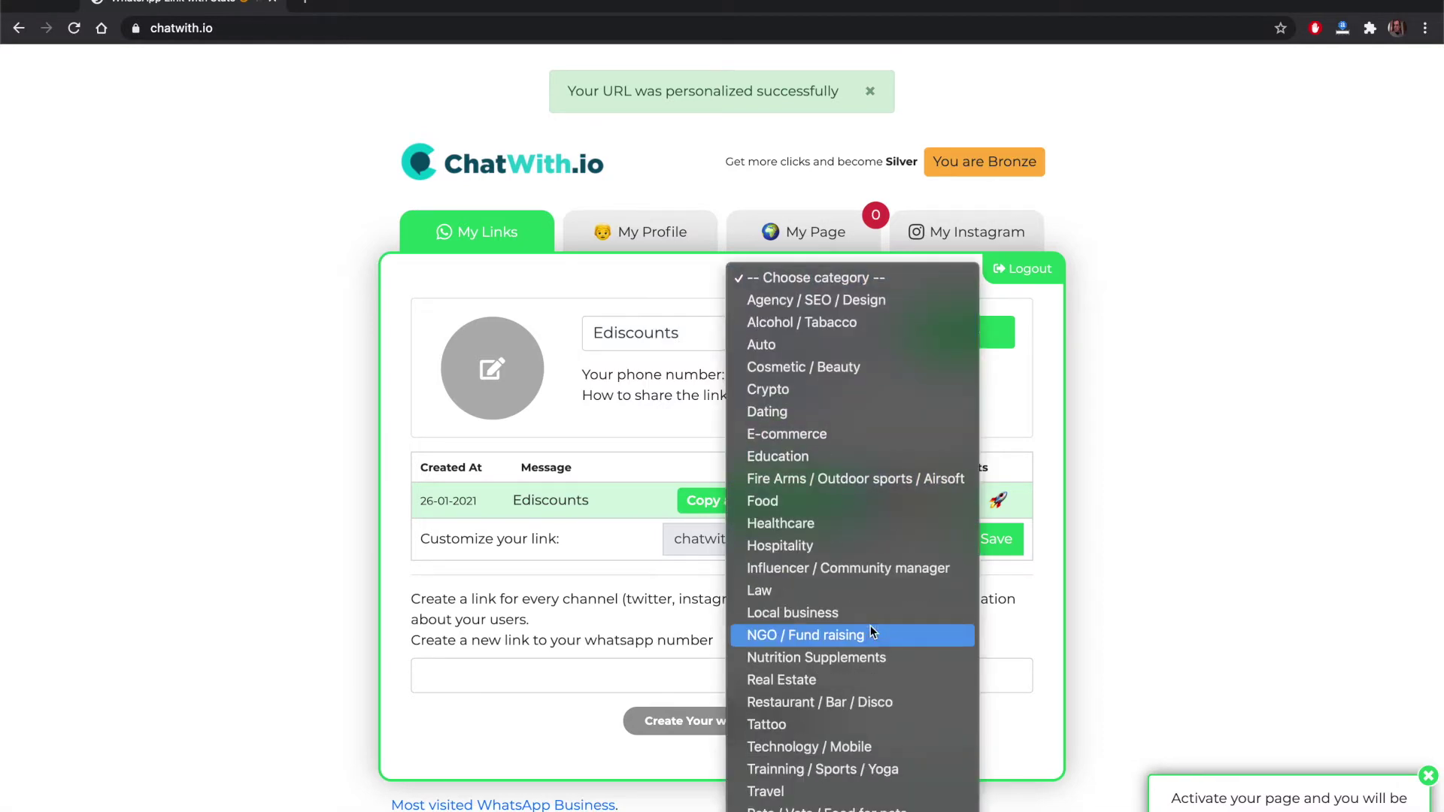
pyautogui.click(909, 744)
# Start a profile picture upload, then cancel the file picker.
pyautogui.click(554, 410)
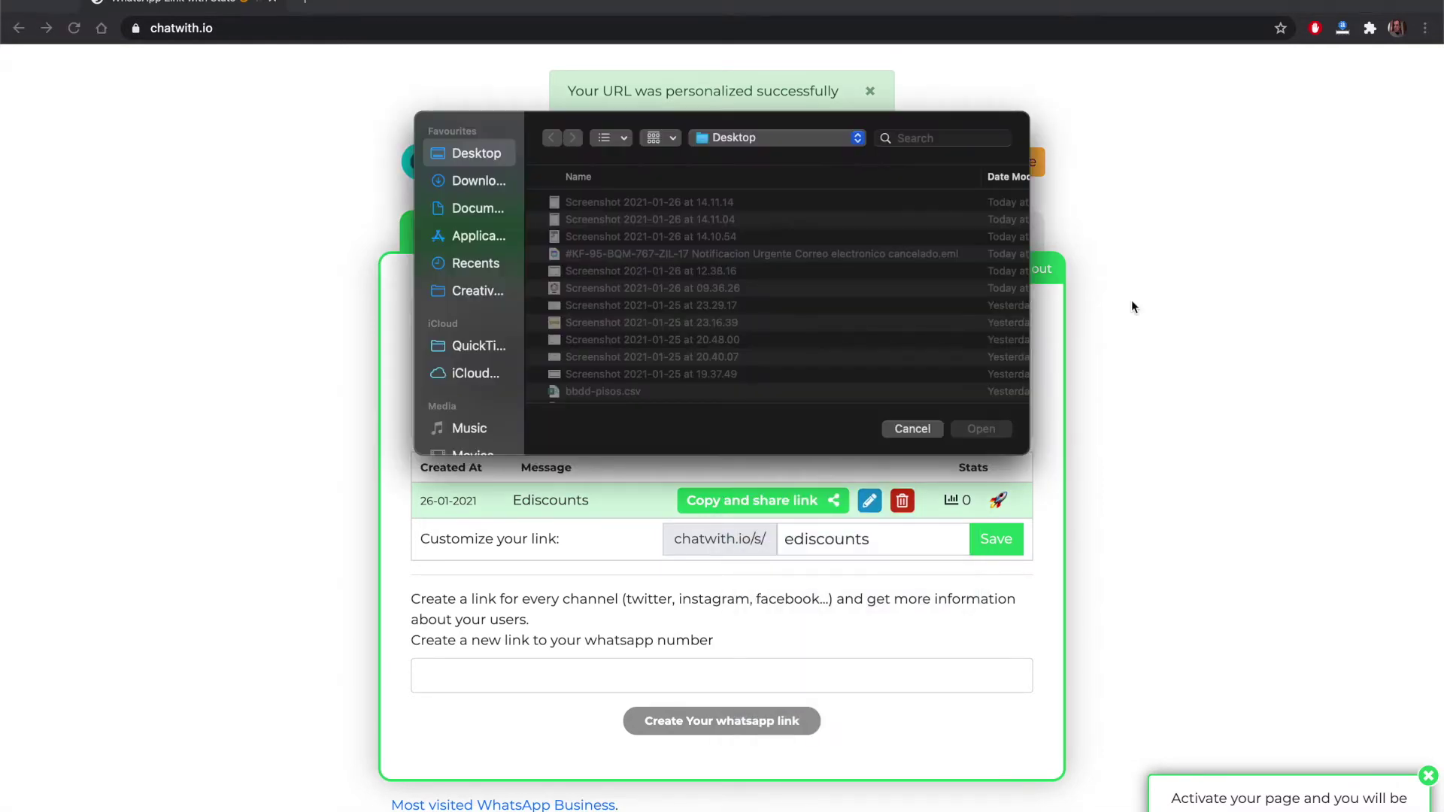
pyautogui.press('Escape')
pyautogui.click(451, 0)
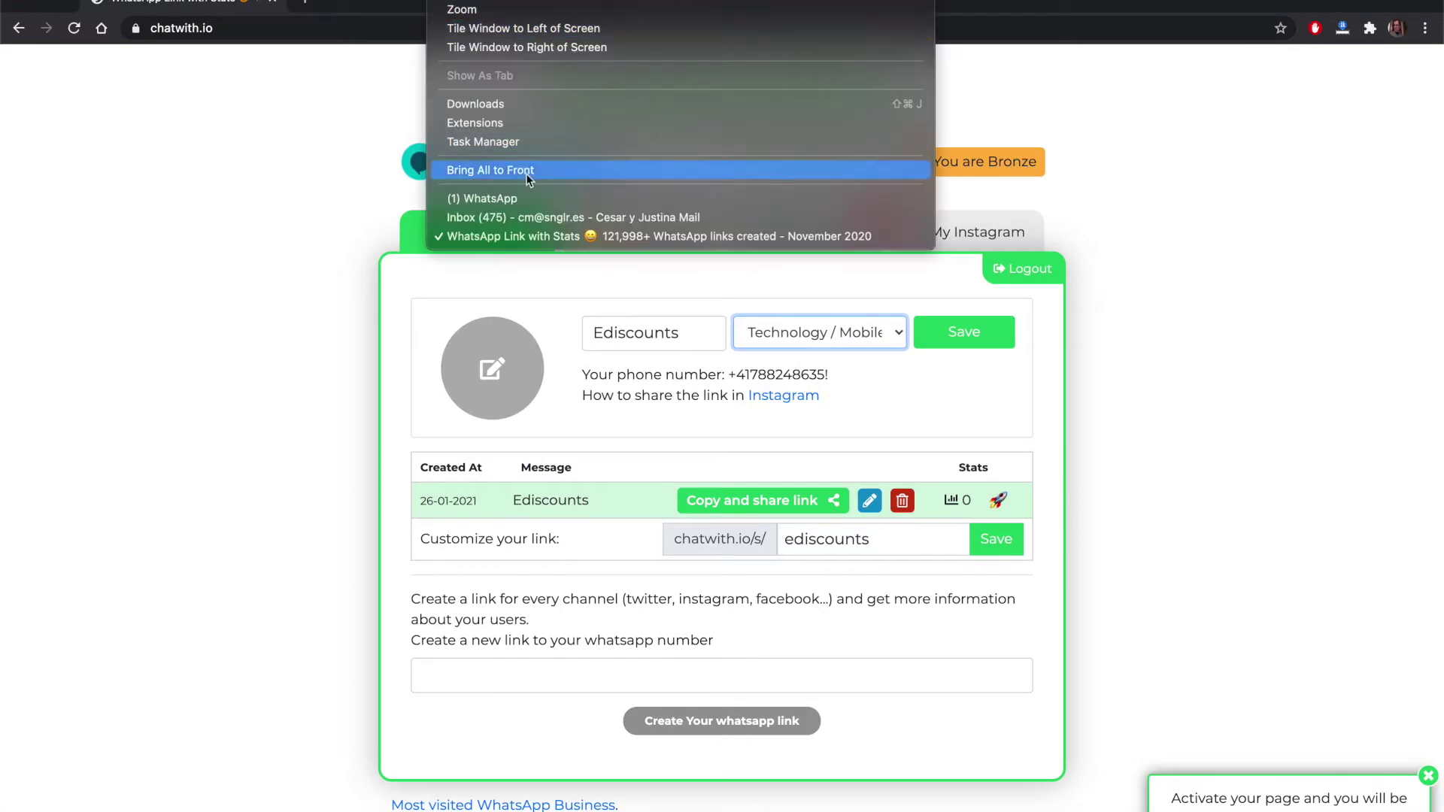
# Open the Ediscounts profile photo in WhatsApp Web and save it to disk with Save Image As.
pyautogui.click(482, 198)
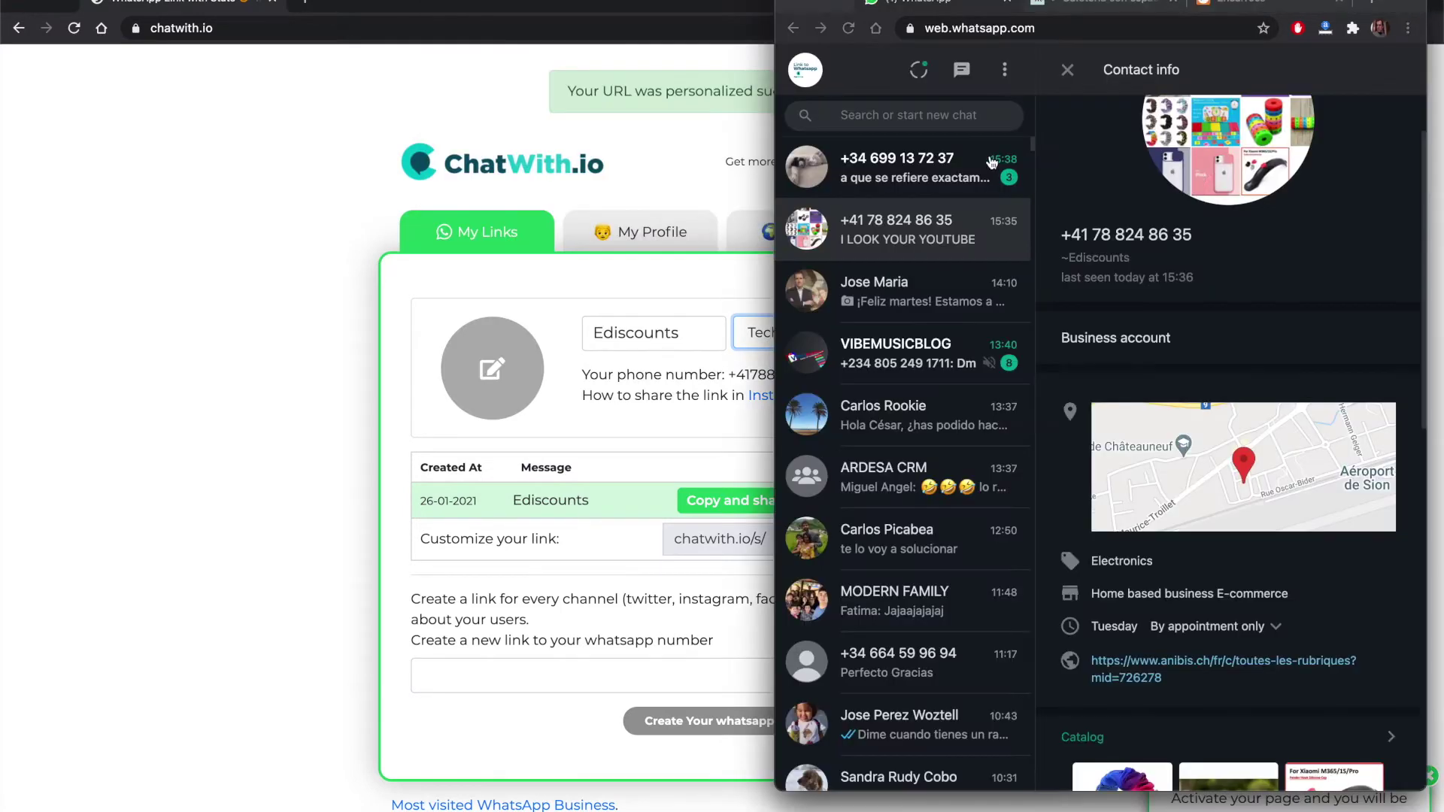
pyautogui.click(1279, 145)
pyautogui.rightClick(1159, 326)
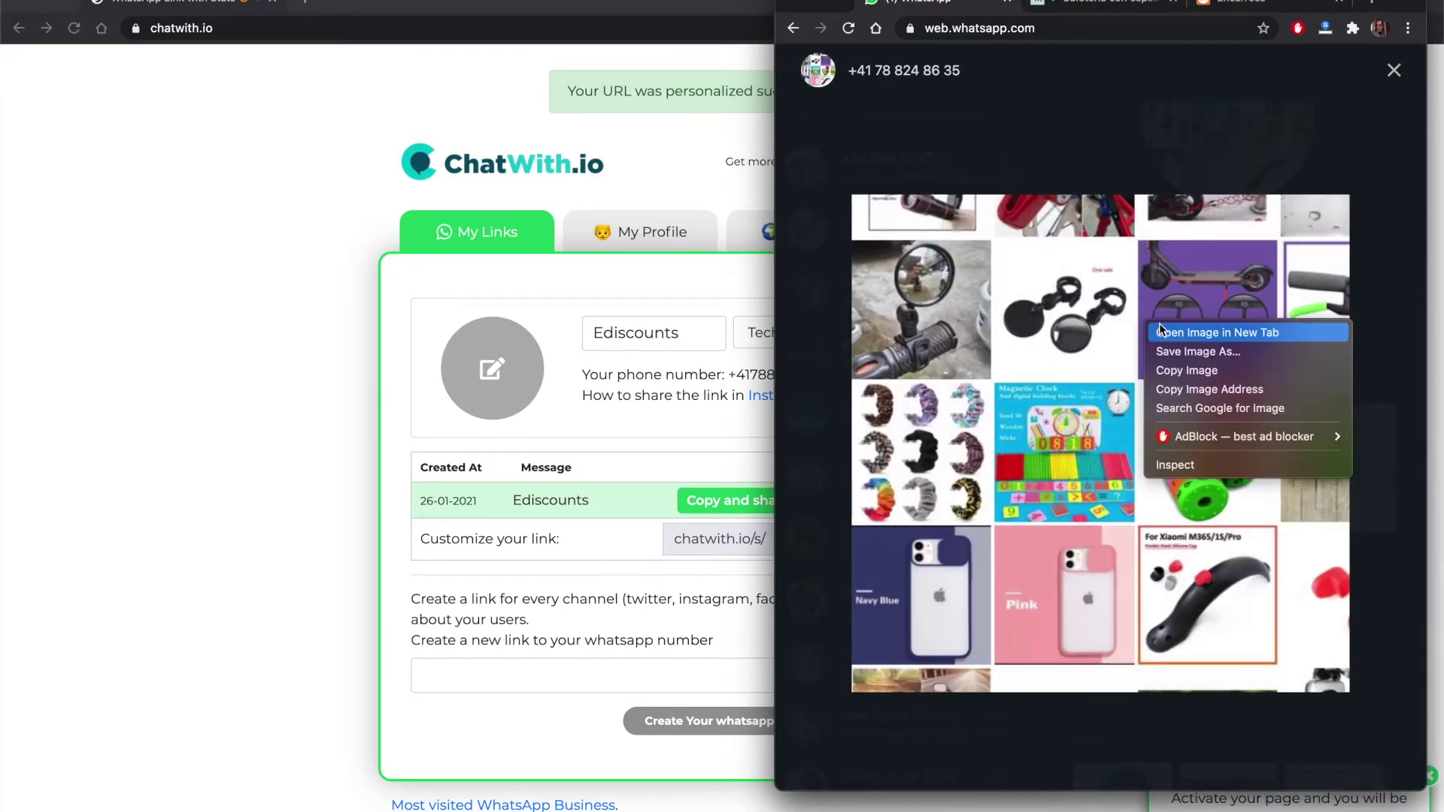
pyautogui.click(1195, 352)
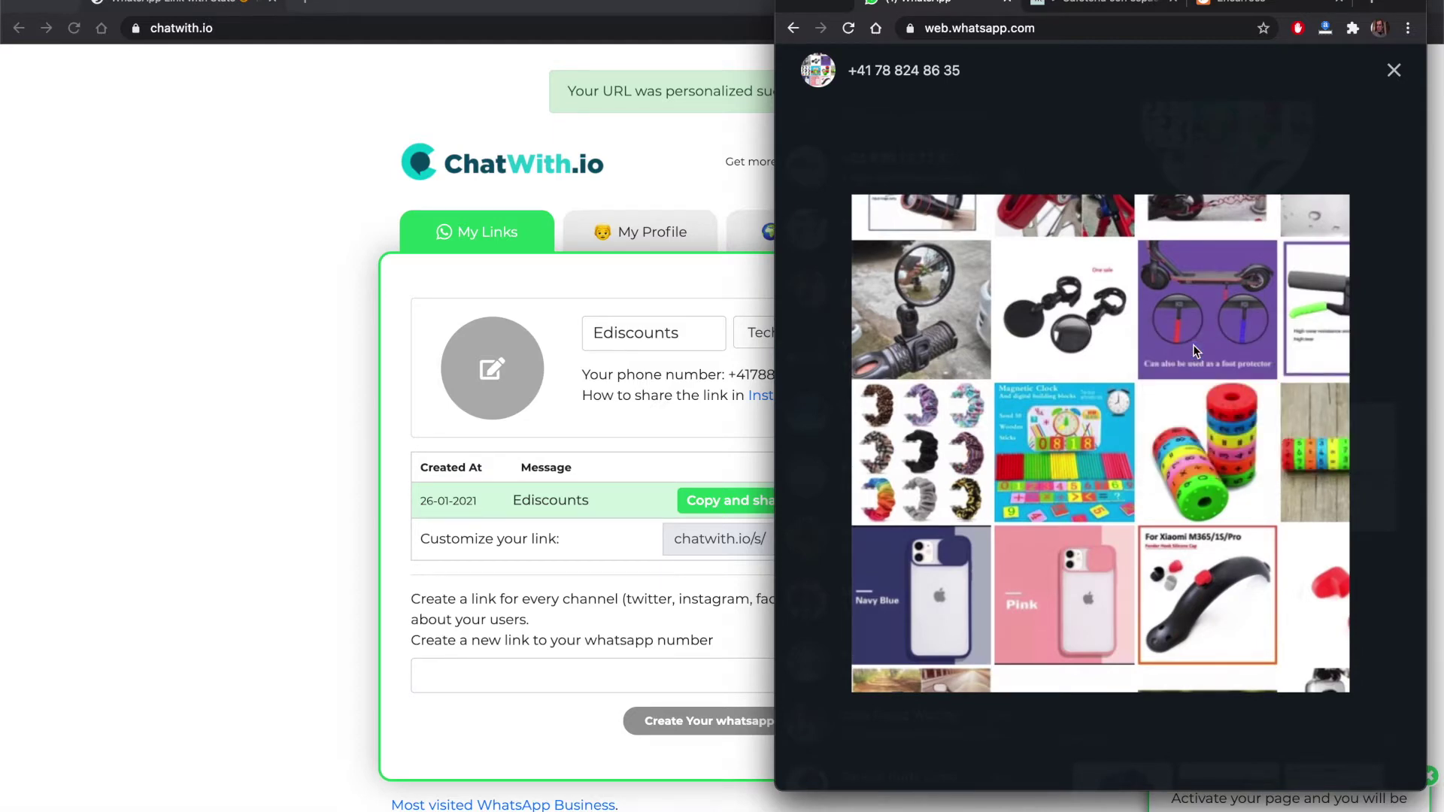
pyautogui.press('Return')
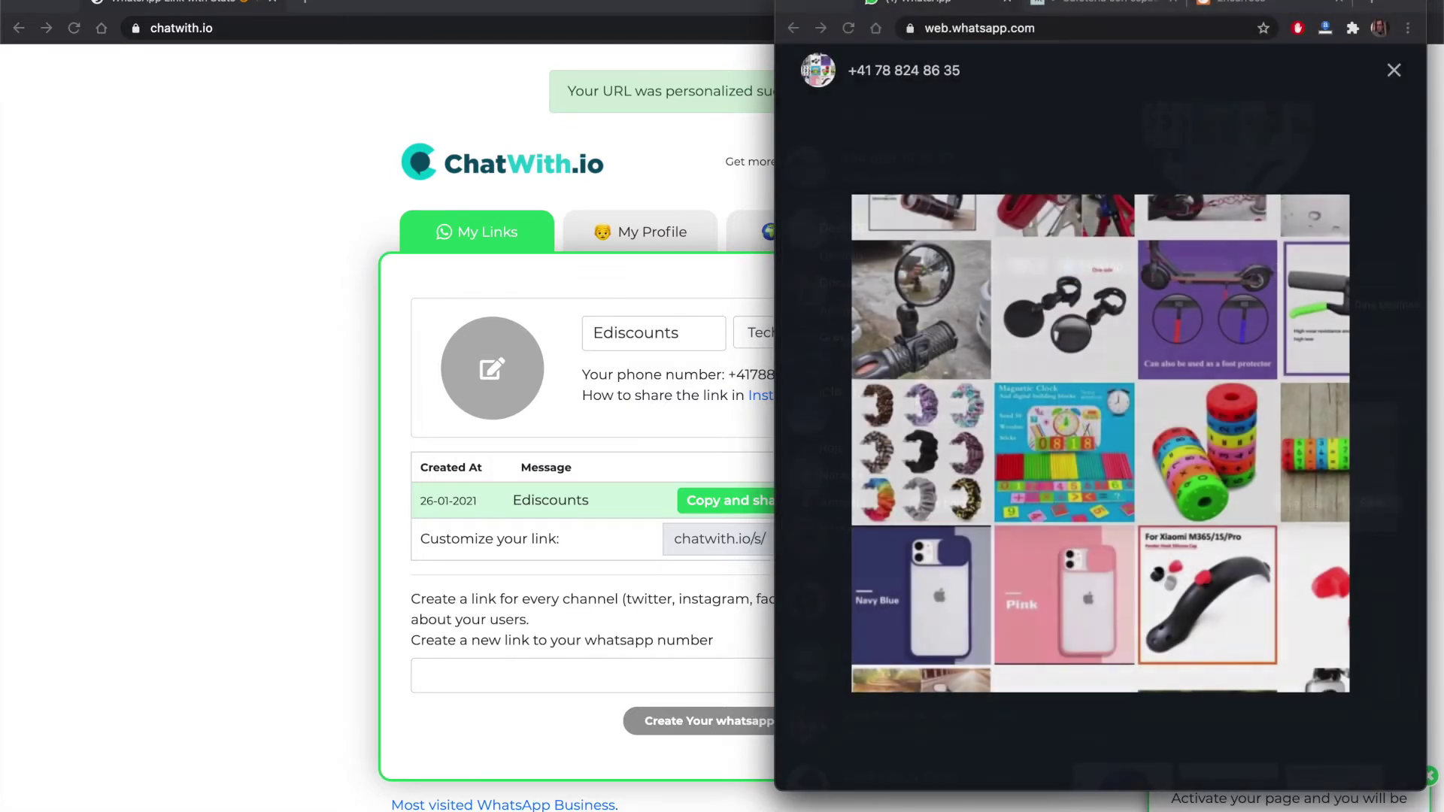
# Upload the saved product collage as the ChatWith.io avatar and save the profile.
pyautogui.click(494, 359)
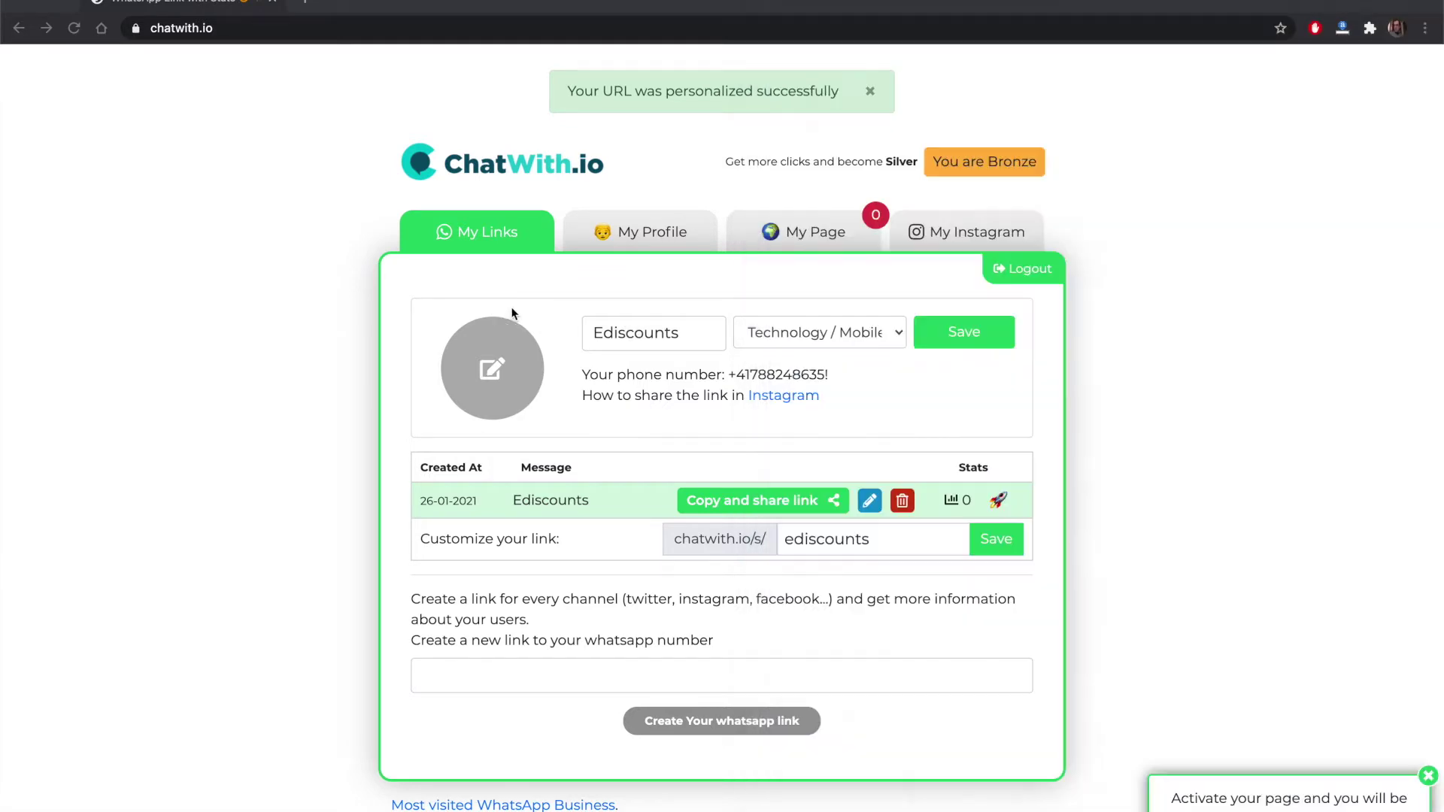
pyautogui.click(495, 374)
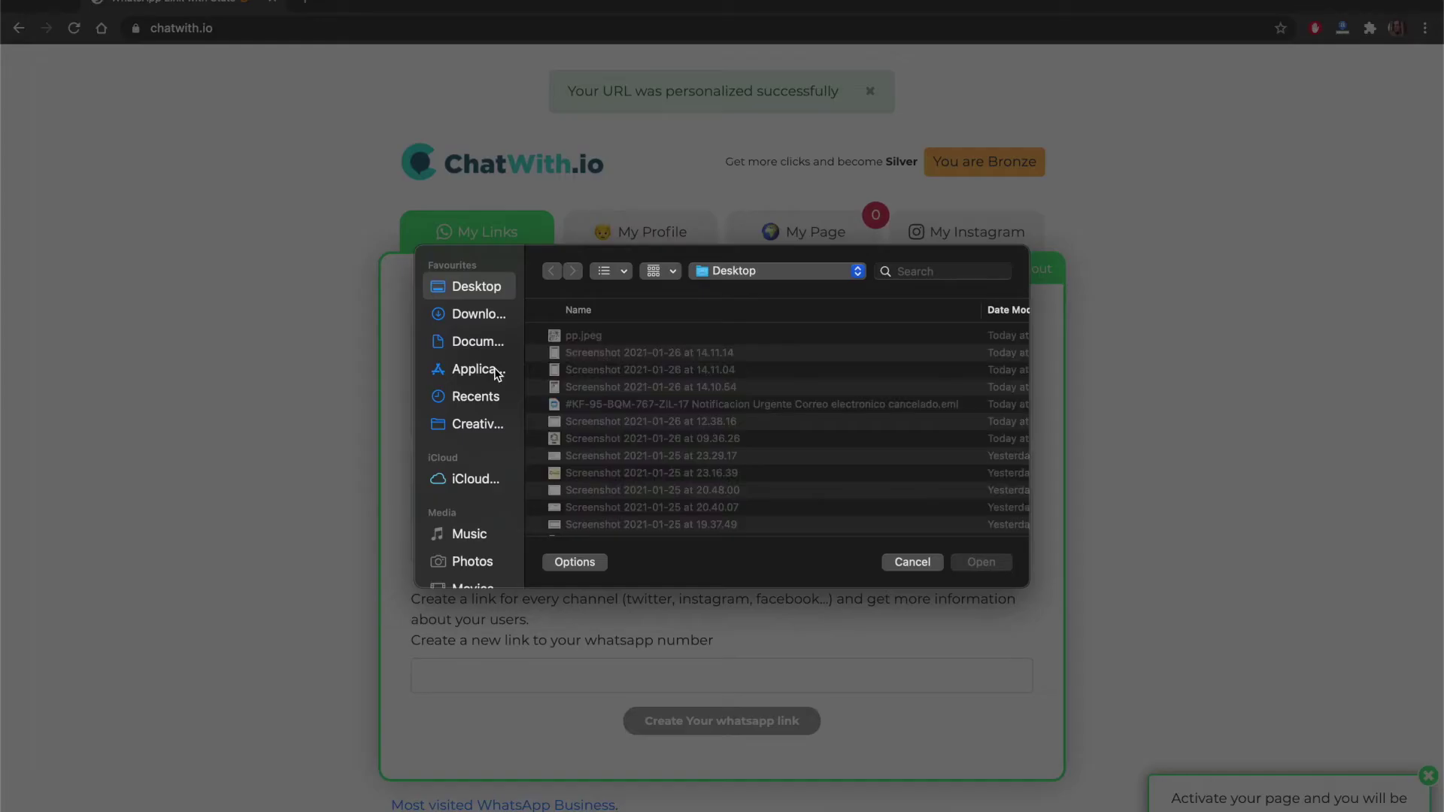
pyautogui.click(582, 338)
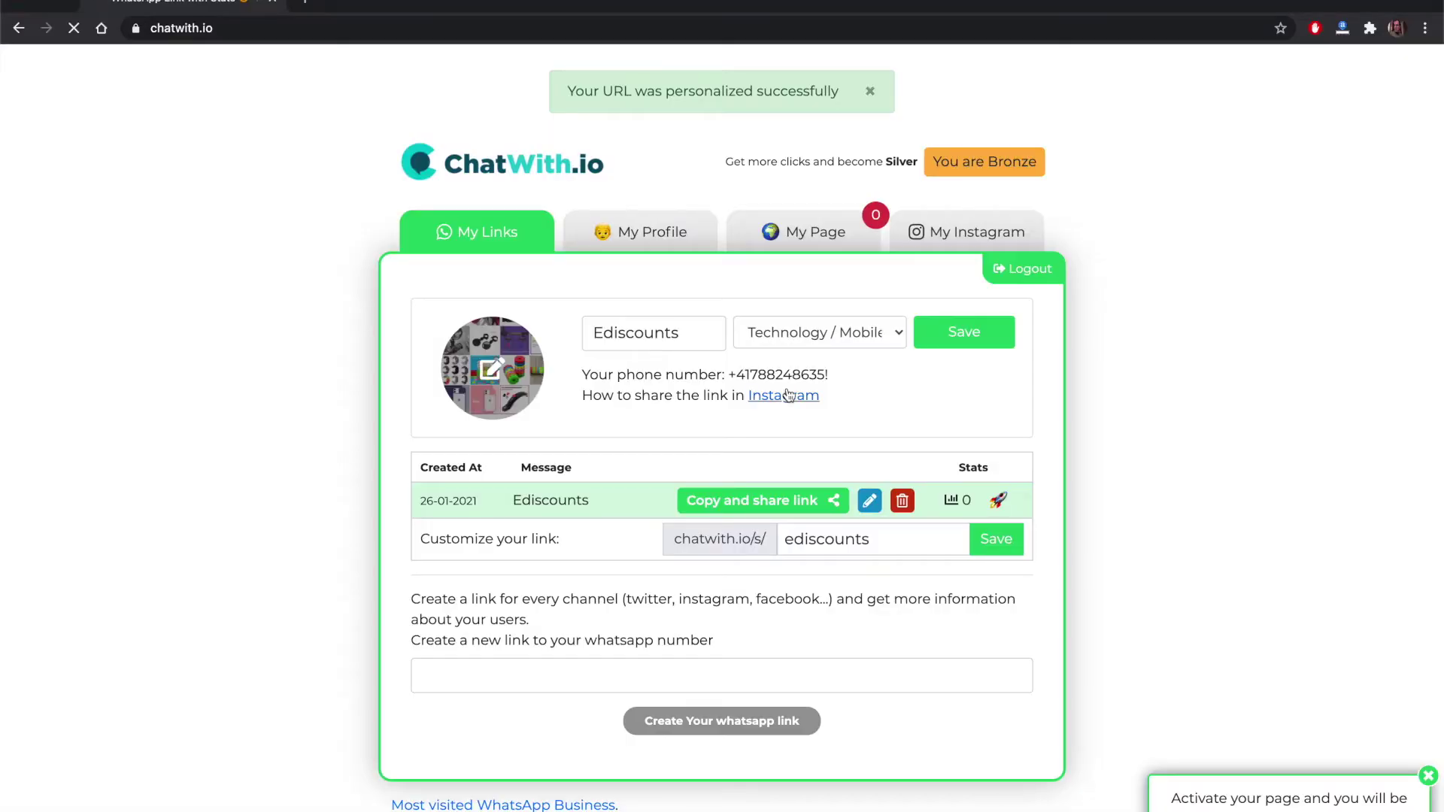
pyautogui.click(971, 331)
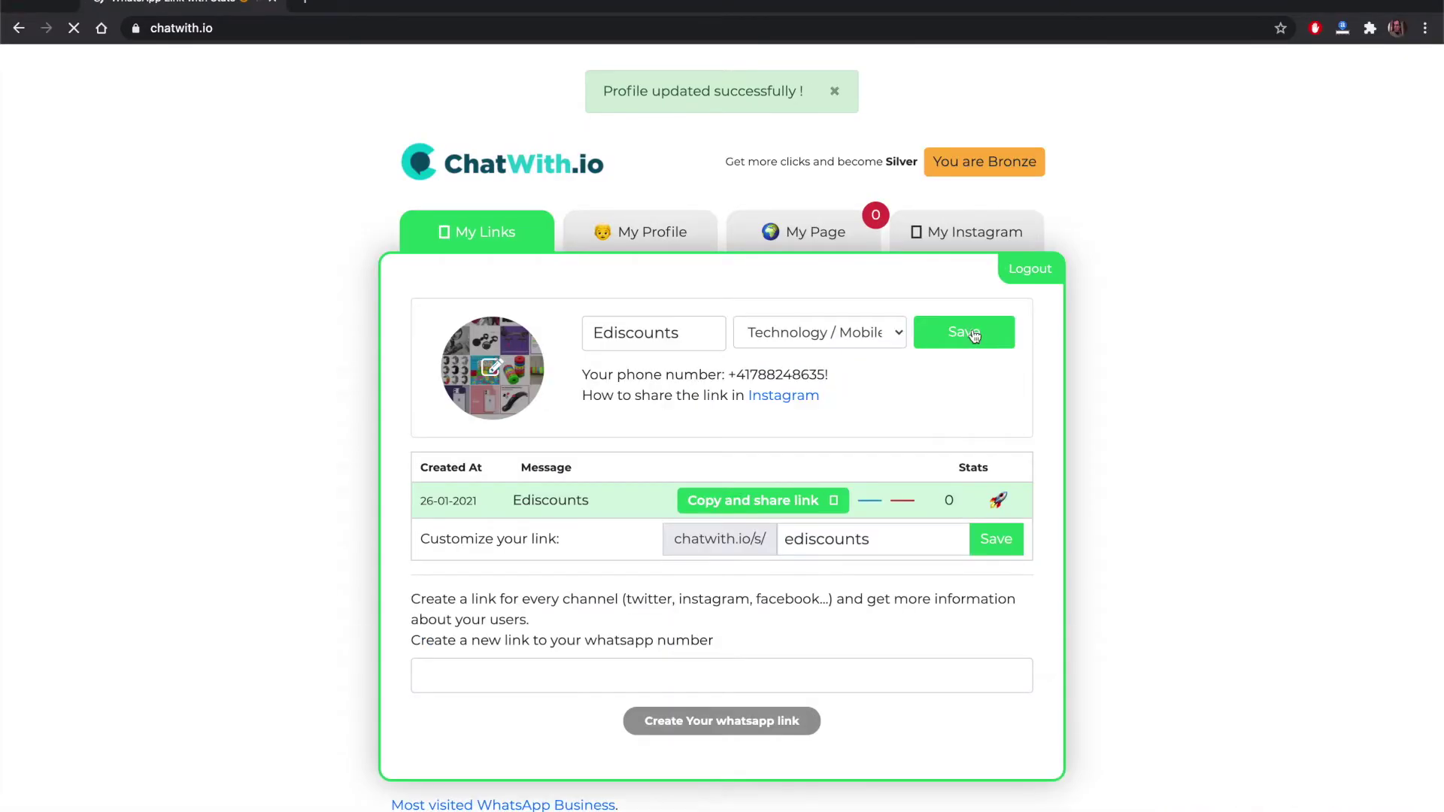
pyautogui.click(627, 241)
# Replace the name part of the account e-mail with 'ediscounts'.
pyautogui.doubleClick(469, 398)
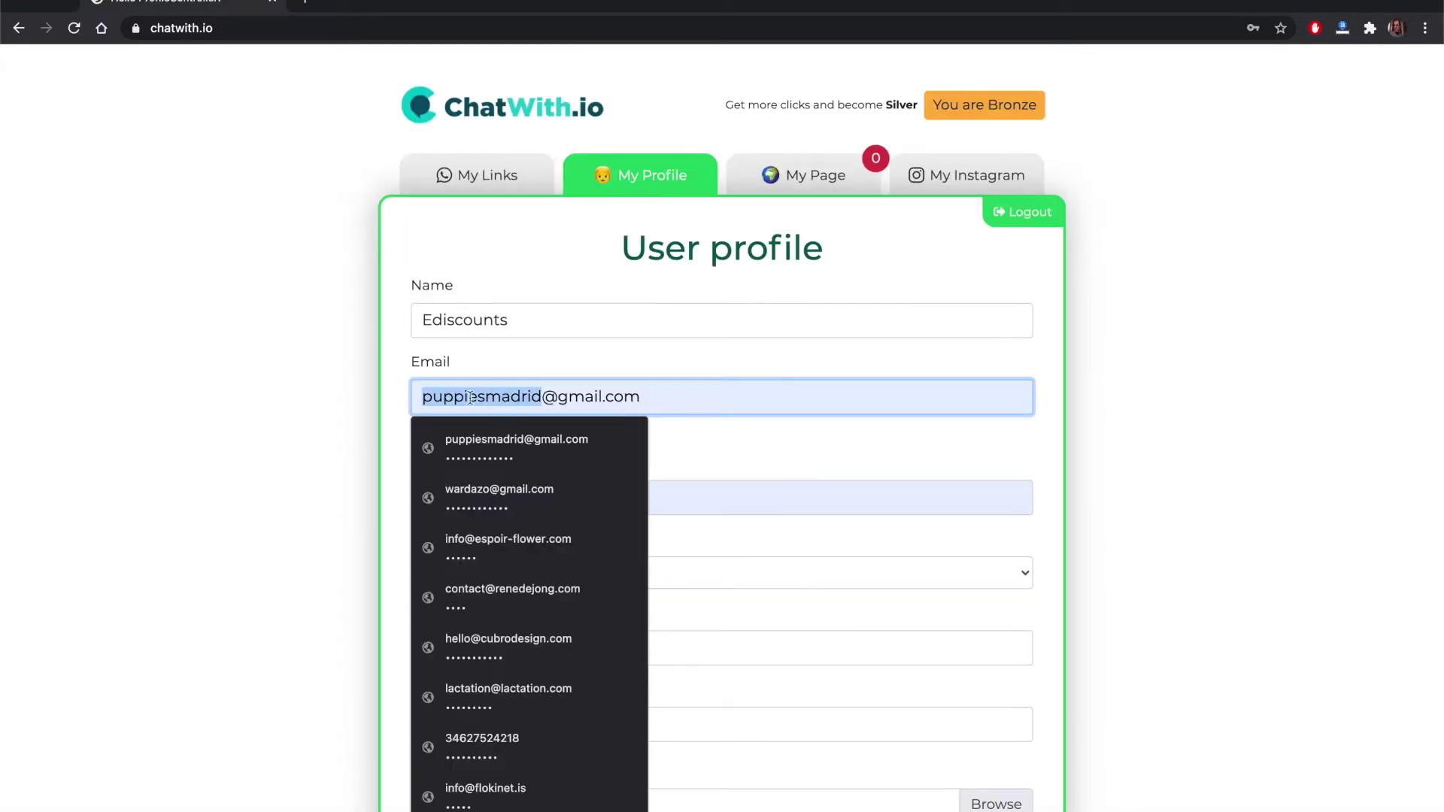
pyautogui.write('edo')
pyautogui.press('BackSpace')
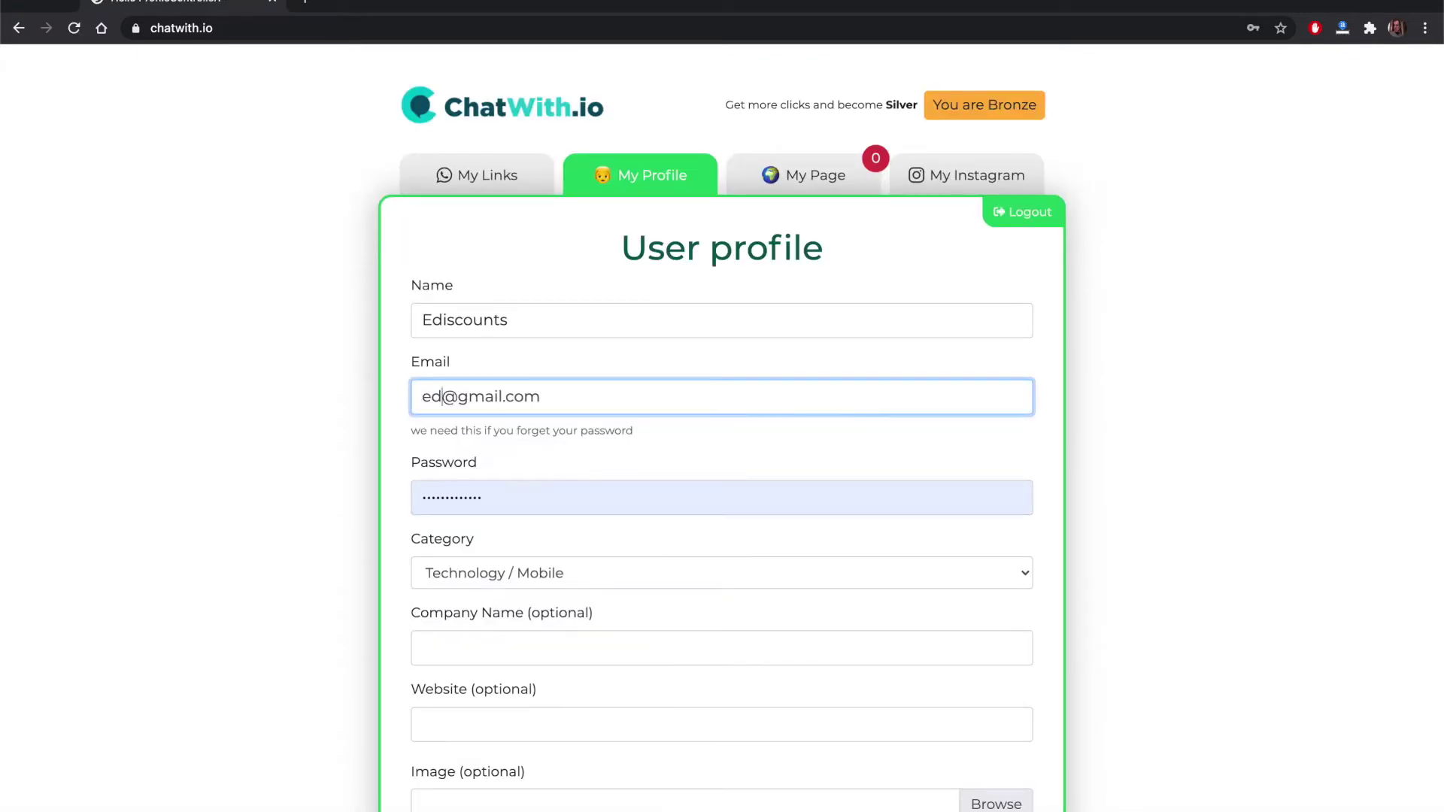
pyautogui.write('isco')
pyautogui.write('unts')
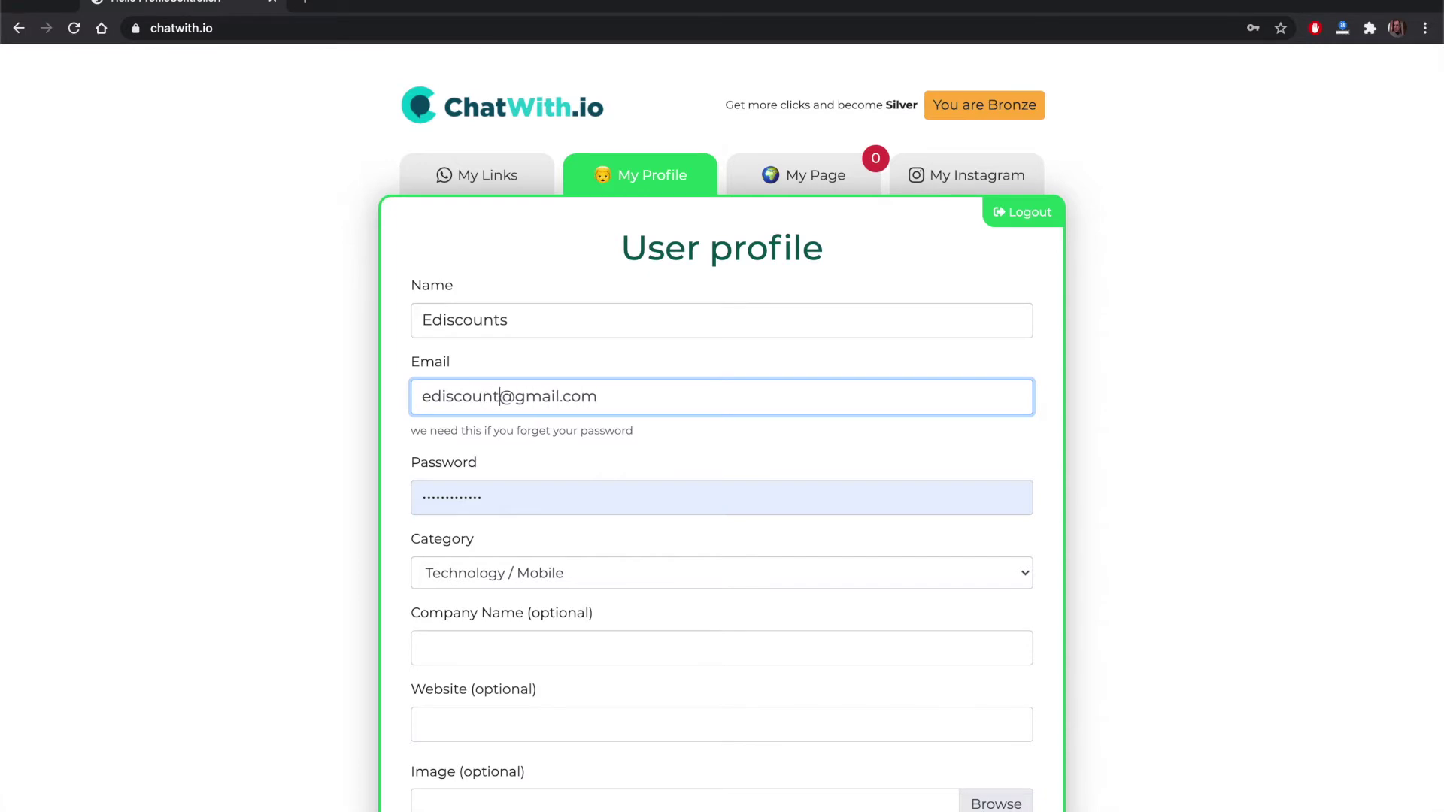
pyautogui.doubleClick(459, 398)
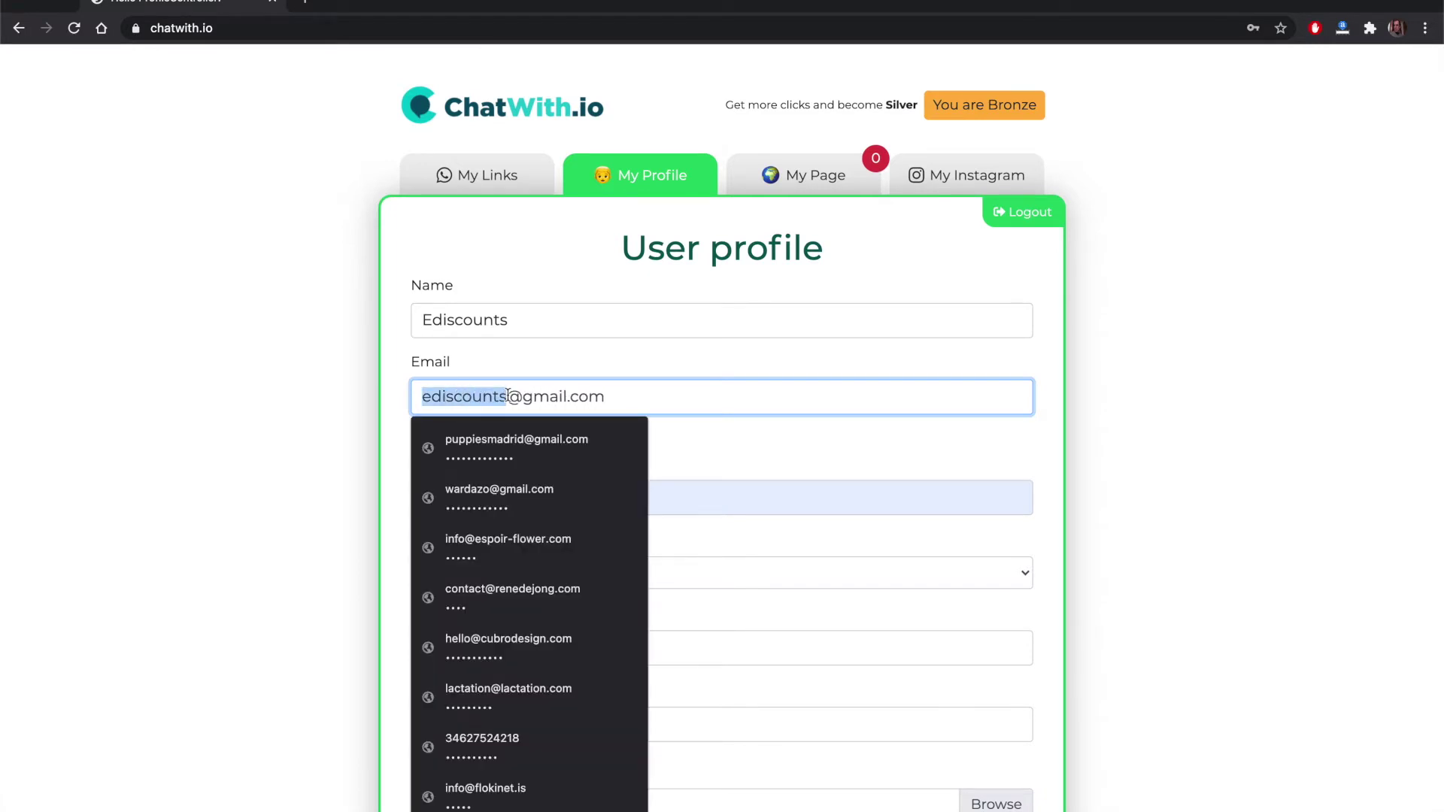
pyautogui.click(261, 413)
# Clear the password suggestions and submit the updated user profile.
pyautogui.click(471, 490)
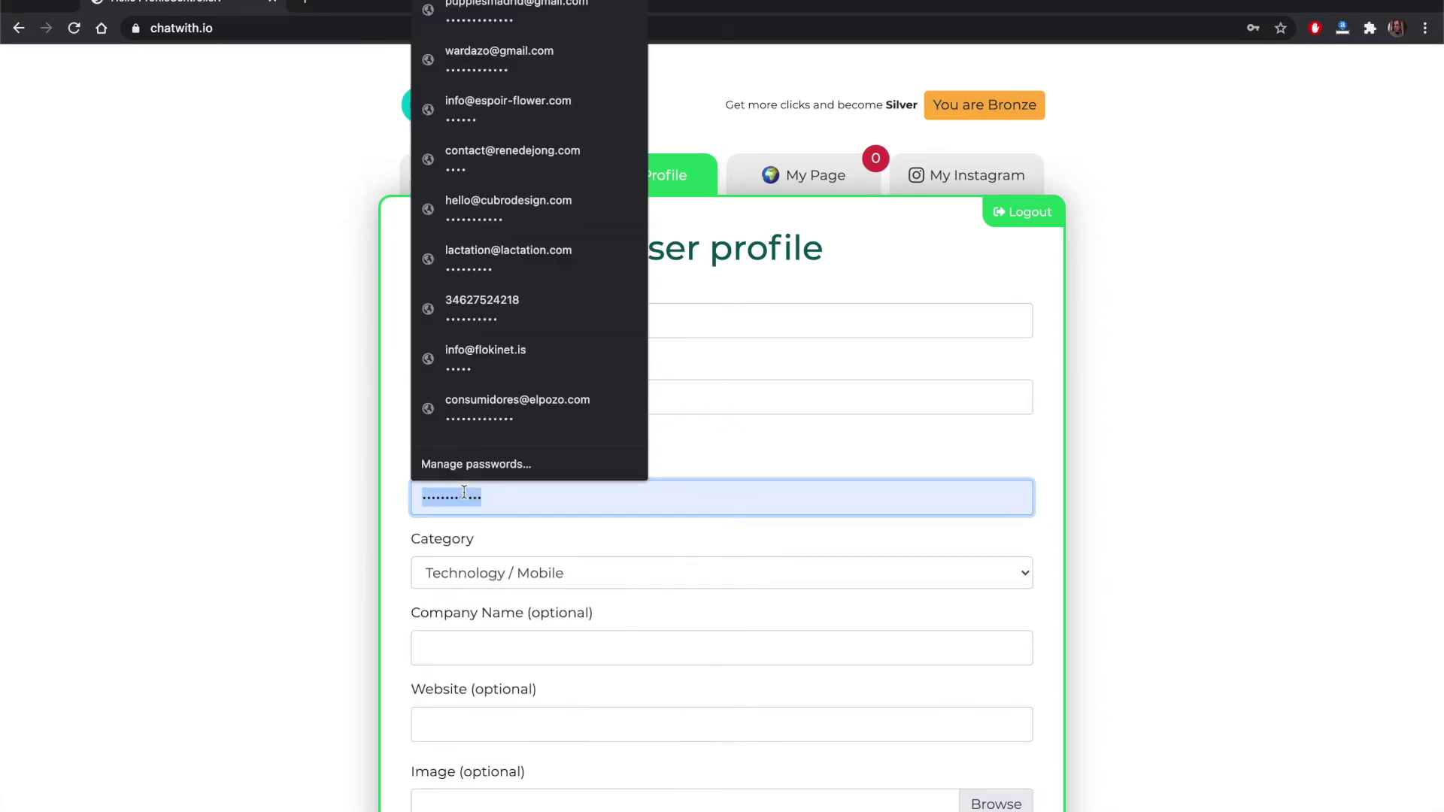
pyautogui.click(265, 485)
pyautogui.scroll(-5, 265, 479)
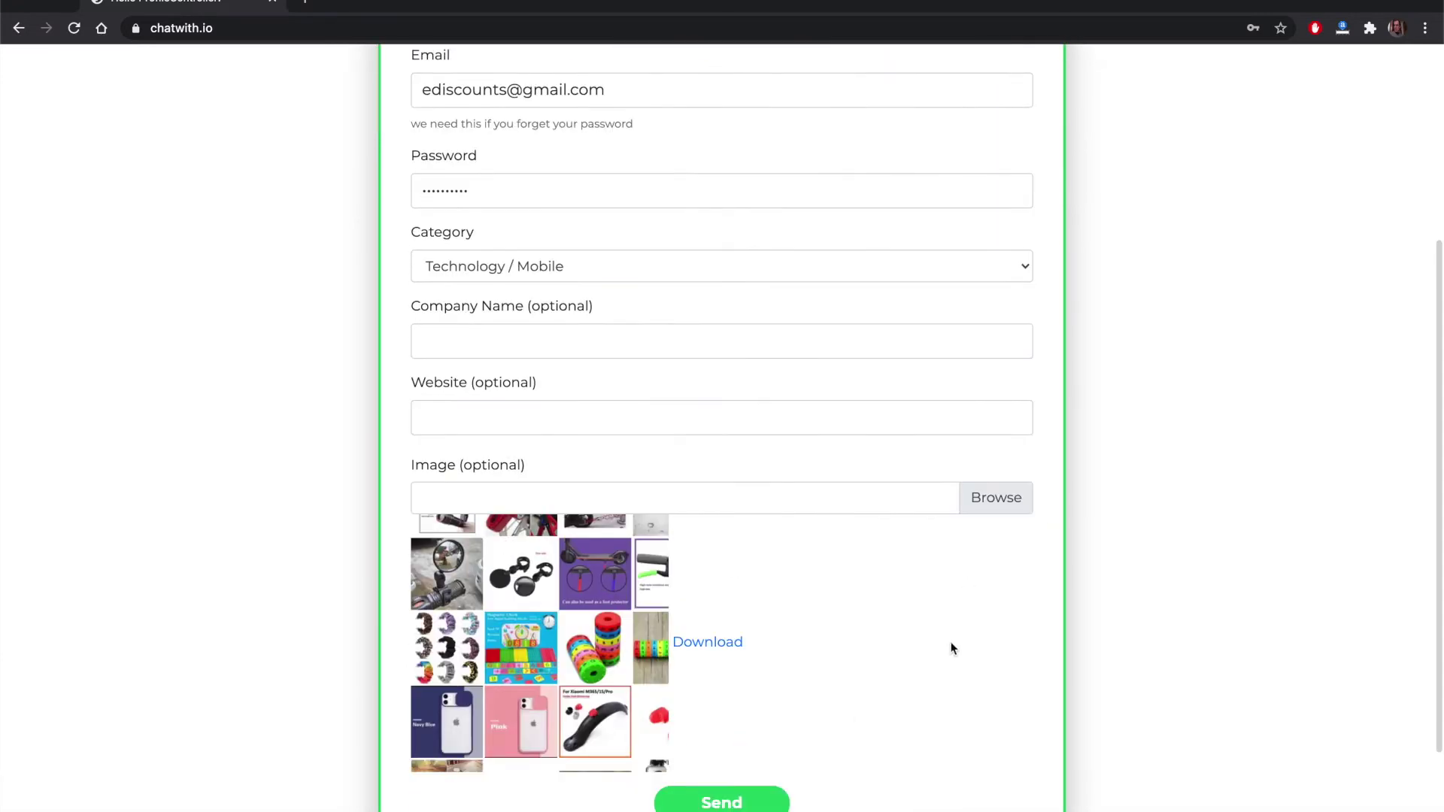
pyautogui.click(733, 804)
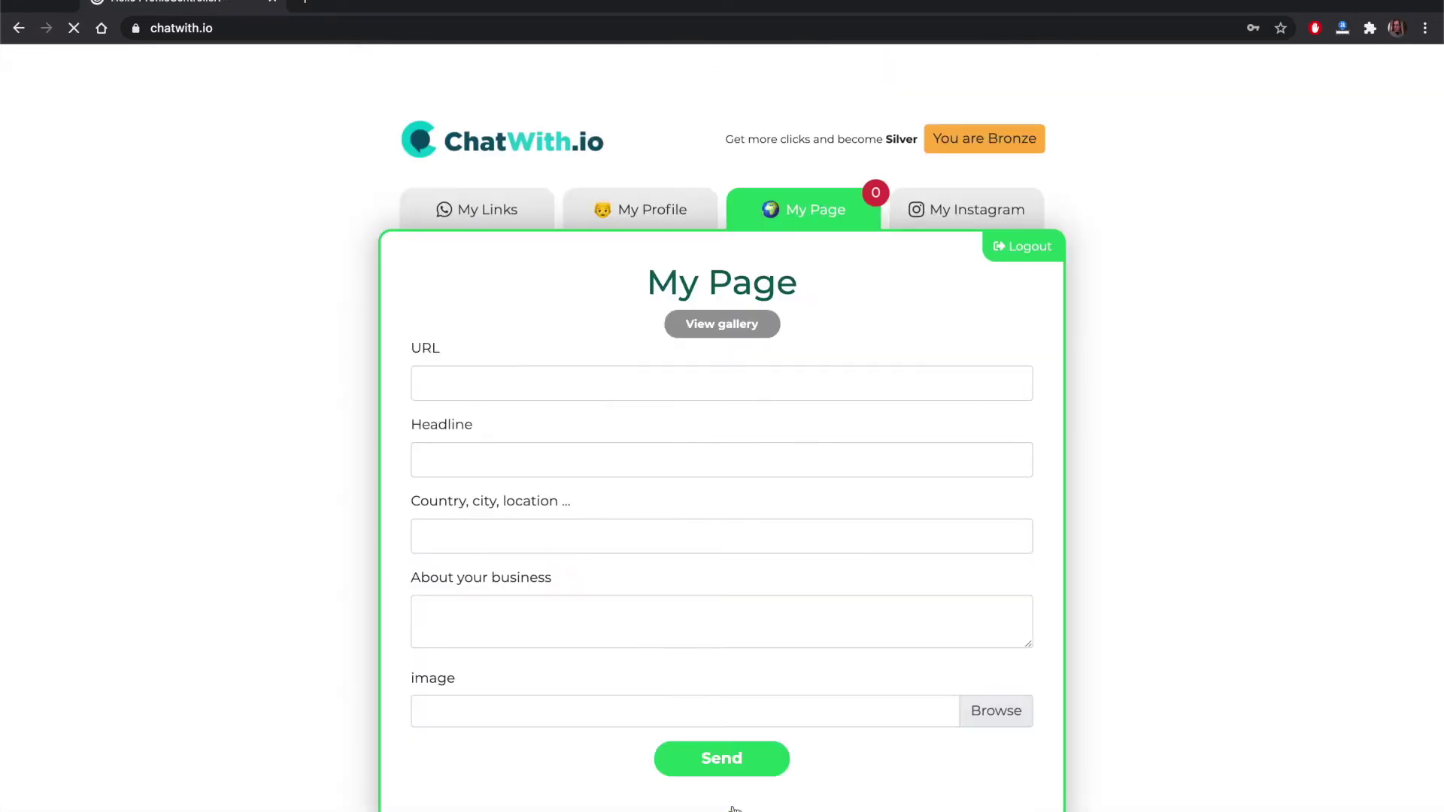
# Enter ediscounts-ch as the My Page URL and dismiss the save-password offer.
pyautogui.click(494, 348)
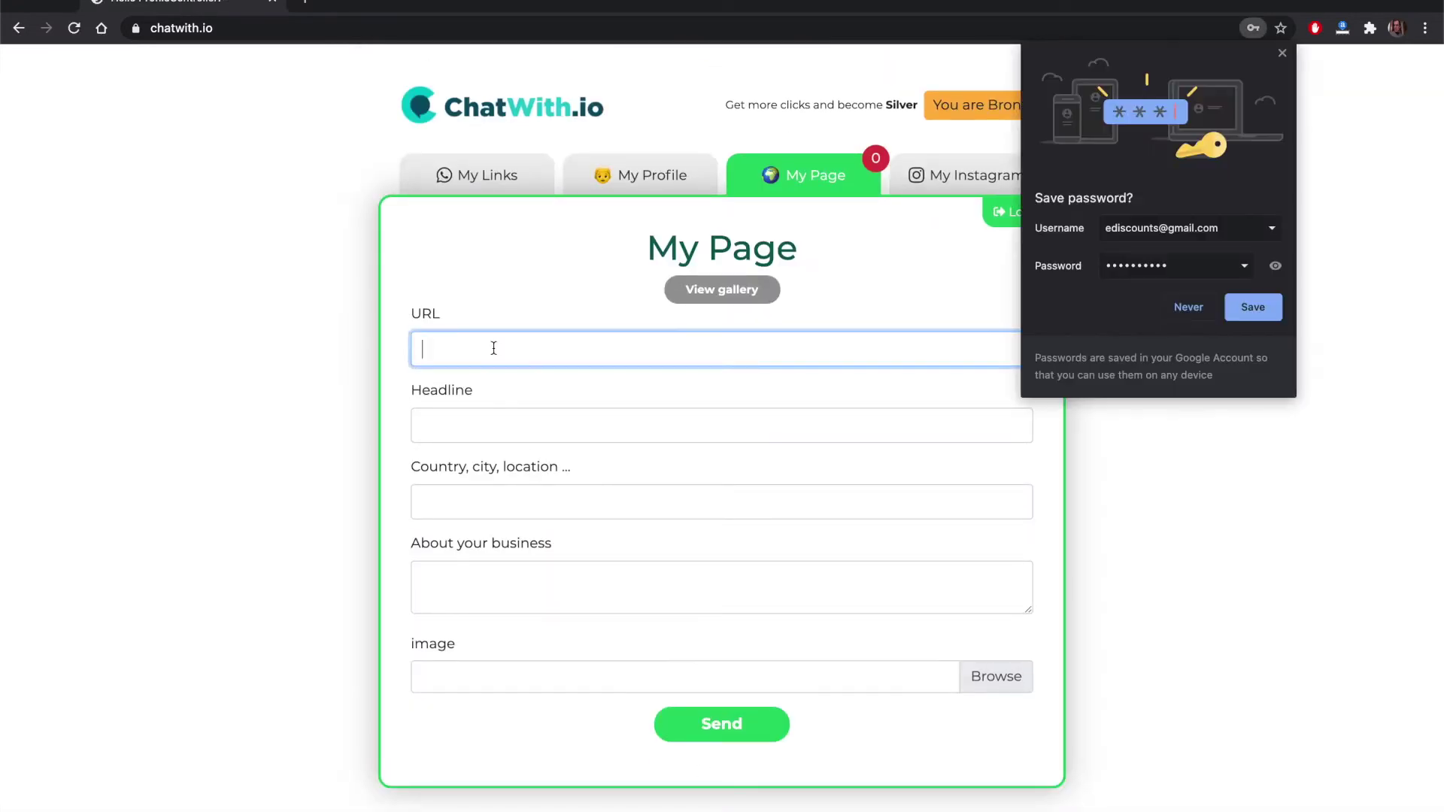
pyautogui.write('ediscounts-ch')
pyautogui.click(1282, 52)
# Close the enlarged profile picture in WhatsApp Web and return to ChatWith.io.
pyautogui.click(448, 2)
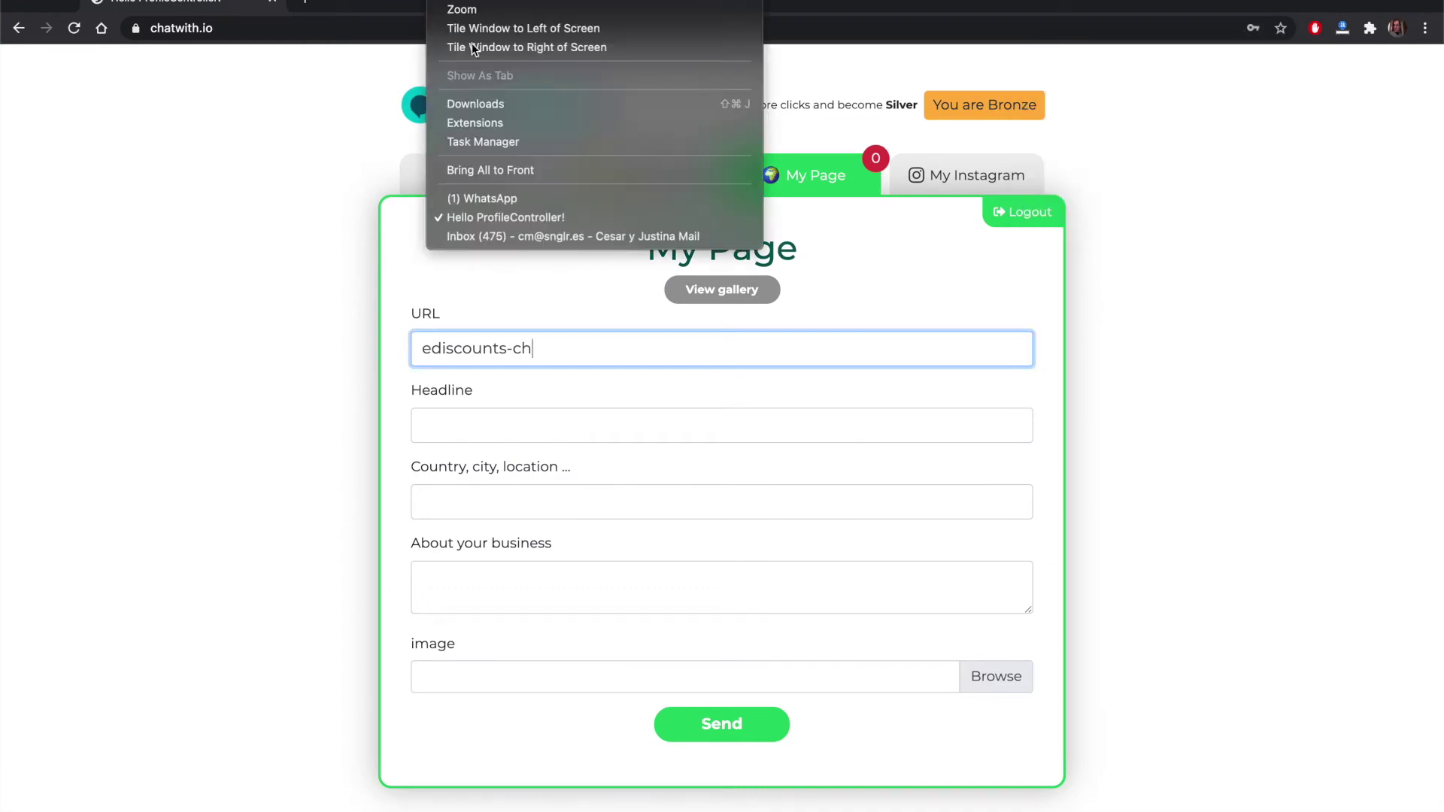
pyautogui.click(518, 194)
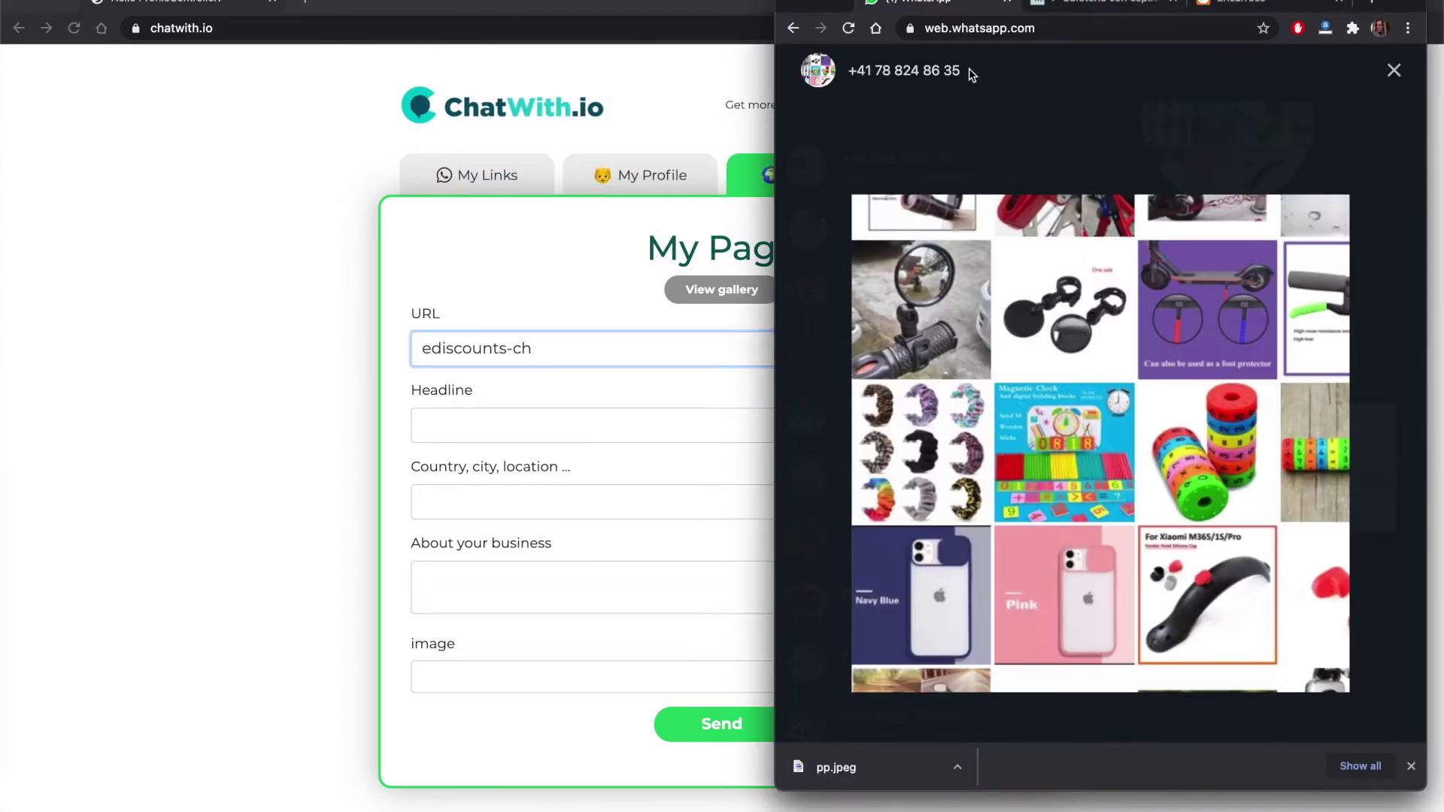
pyautogui.click(1394, 71)
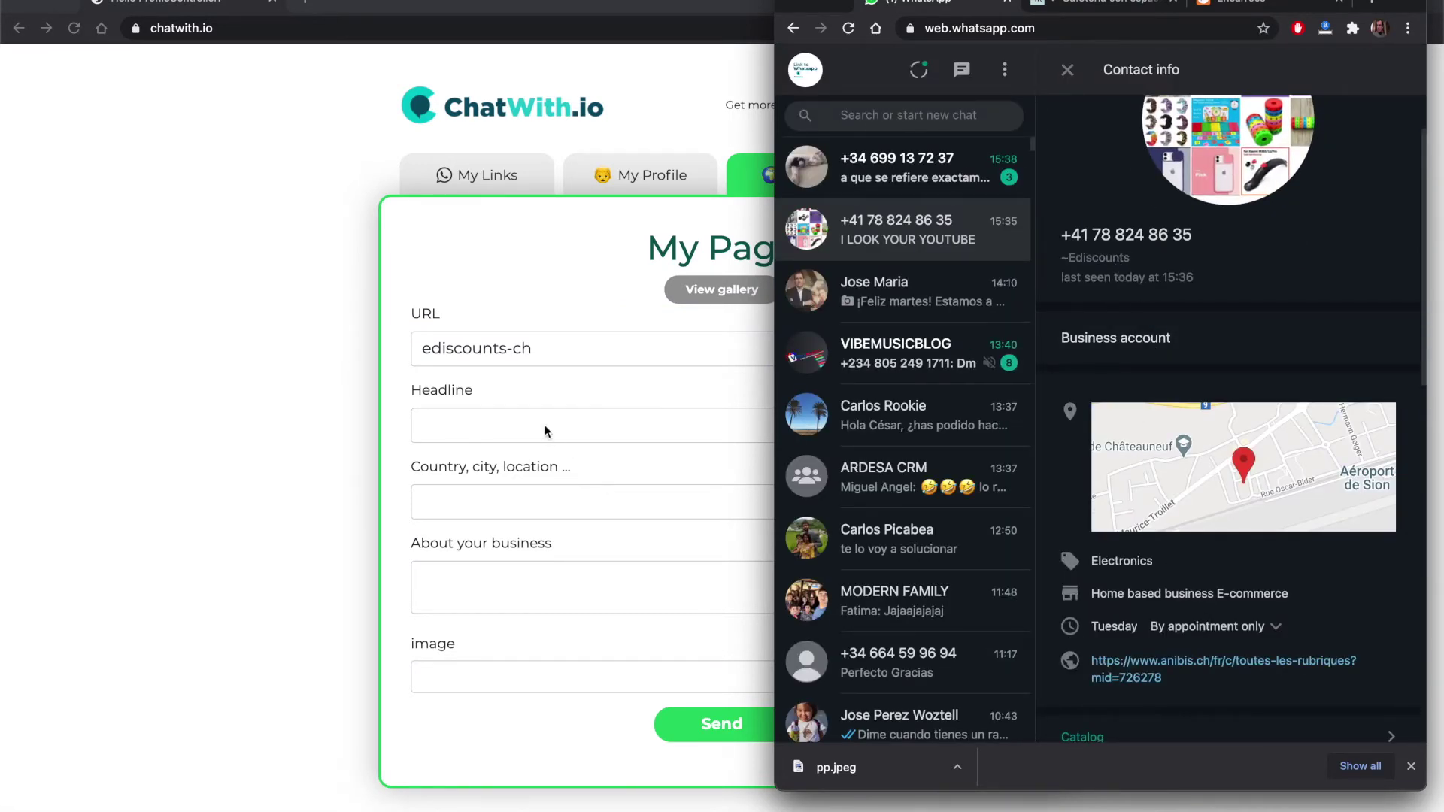
pyautogui.click(526, 426)
# Type 'Ediscounts - Electronics' into the My Page headline field.
pyautogui.click(525, 425)
pyautogui.write('Edi')
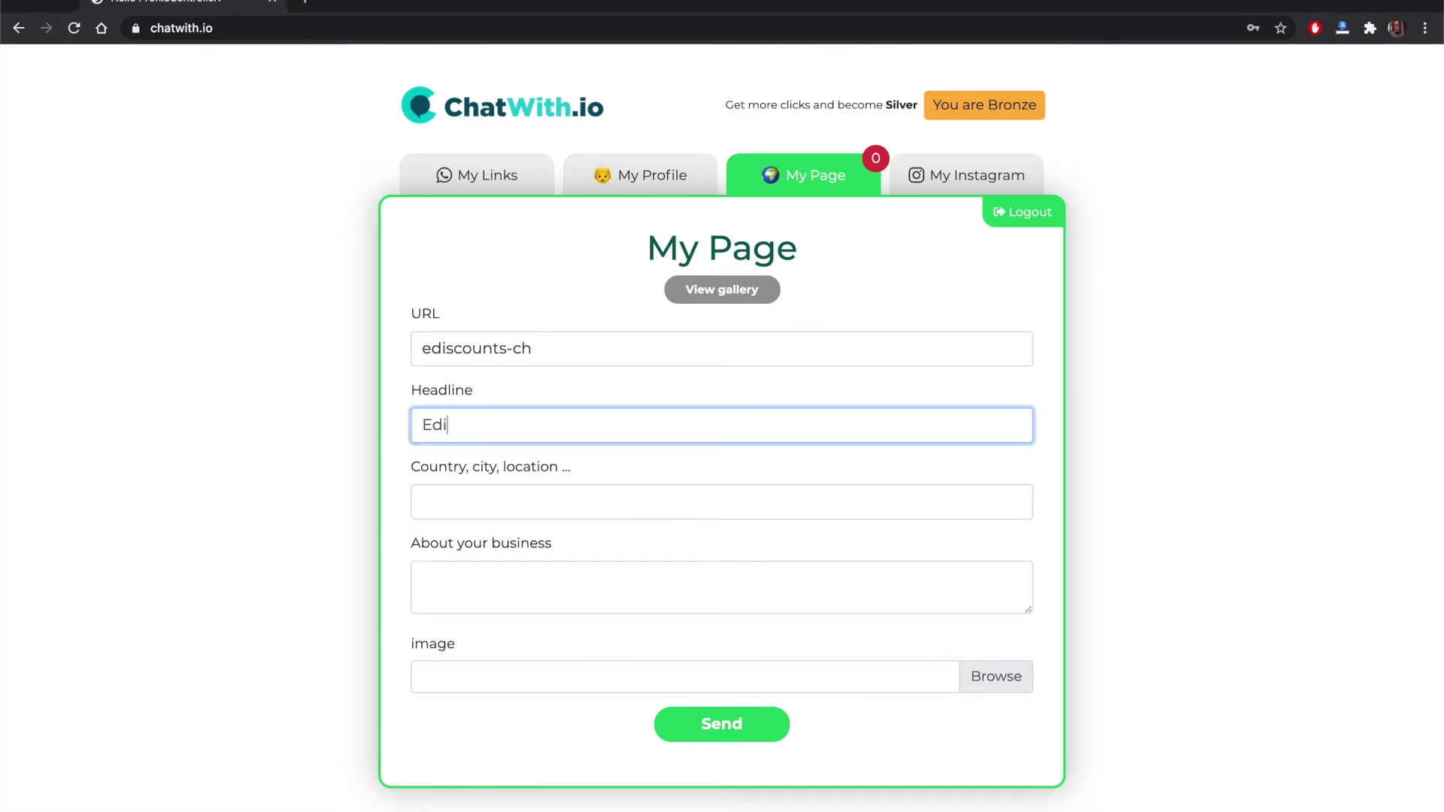
pyautogui.write('scounts')
pyautogui.press('BackSpace')
pyautogui.write('- Electronics')
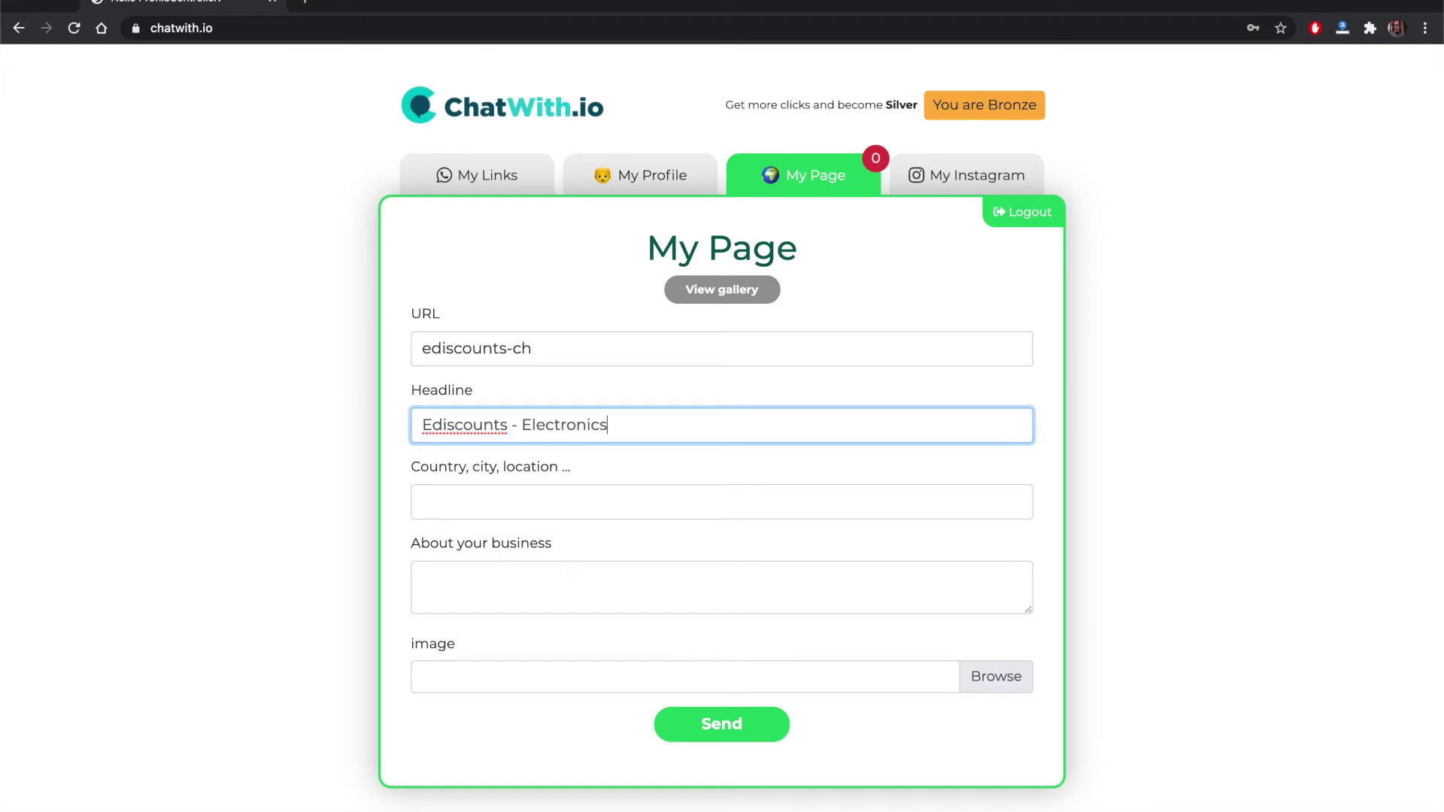
# Open the business location from WhatsApp in Google Maps and select the address Avenue Maurice-Troillet 121, 1950 Sion.
pyautogui.click(580, 506)
pyautogui.press('Escape')
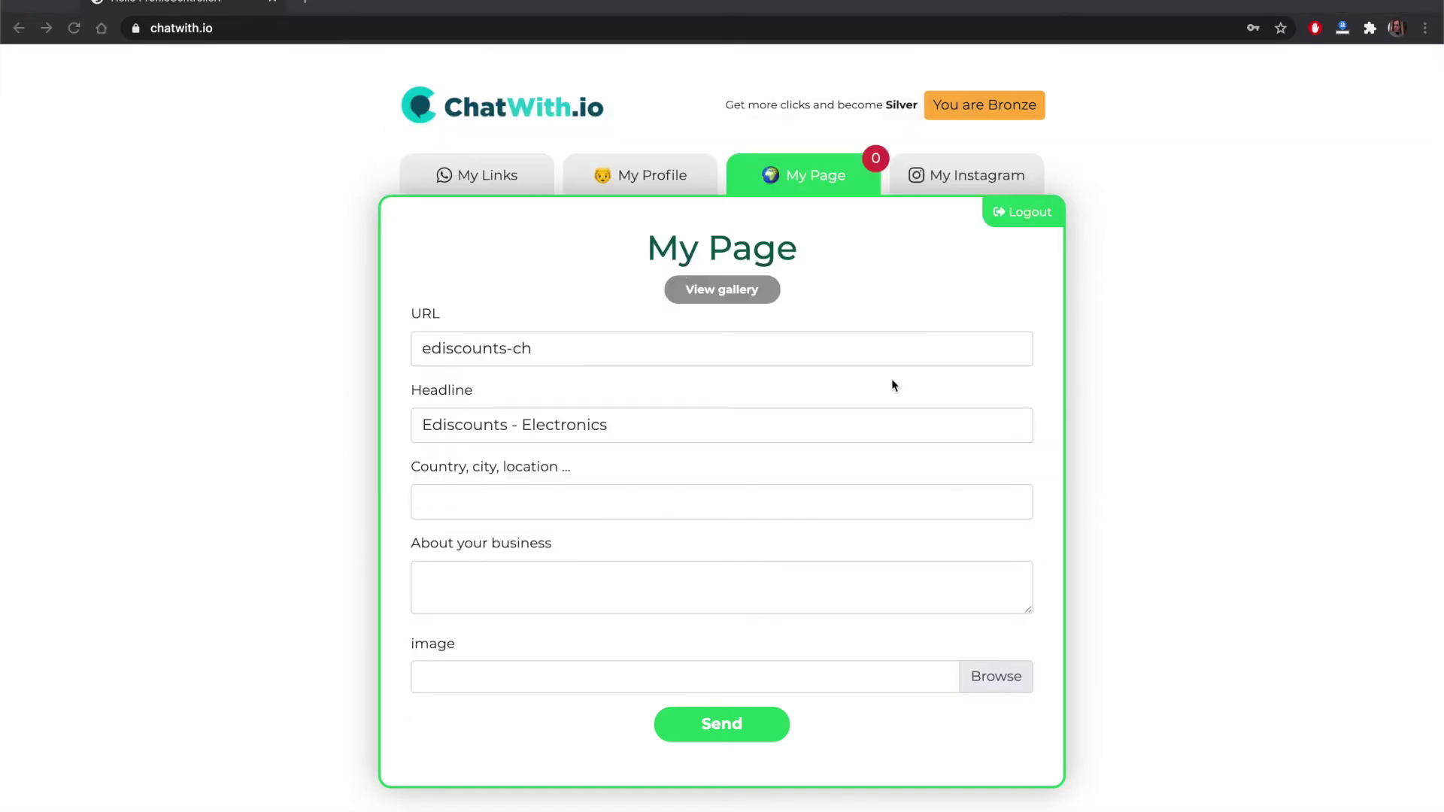
pyautogui.click(463, 1)
pyautogui.click(463, 1)
pyautogui.click(463, 1)
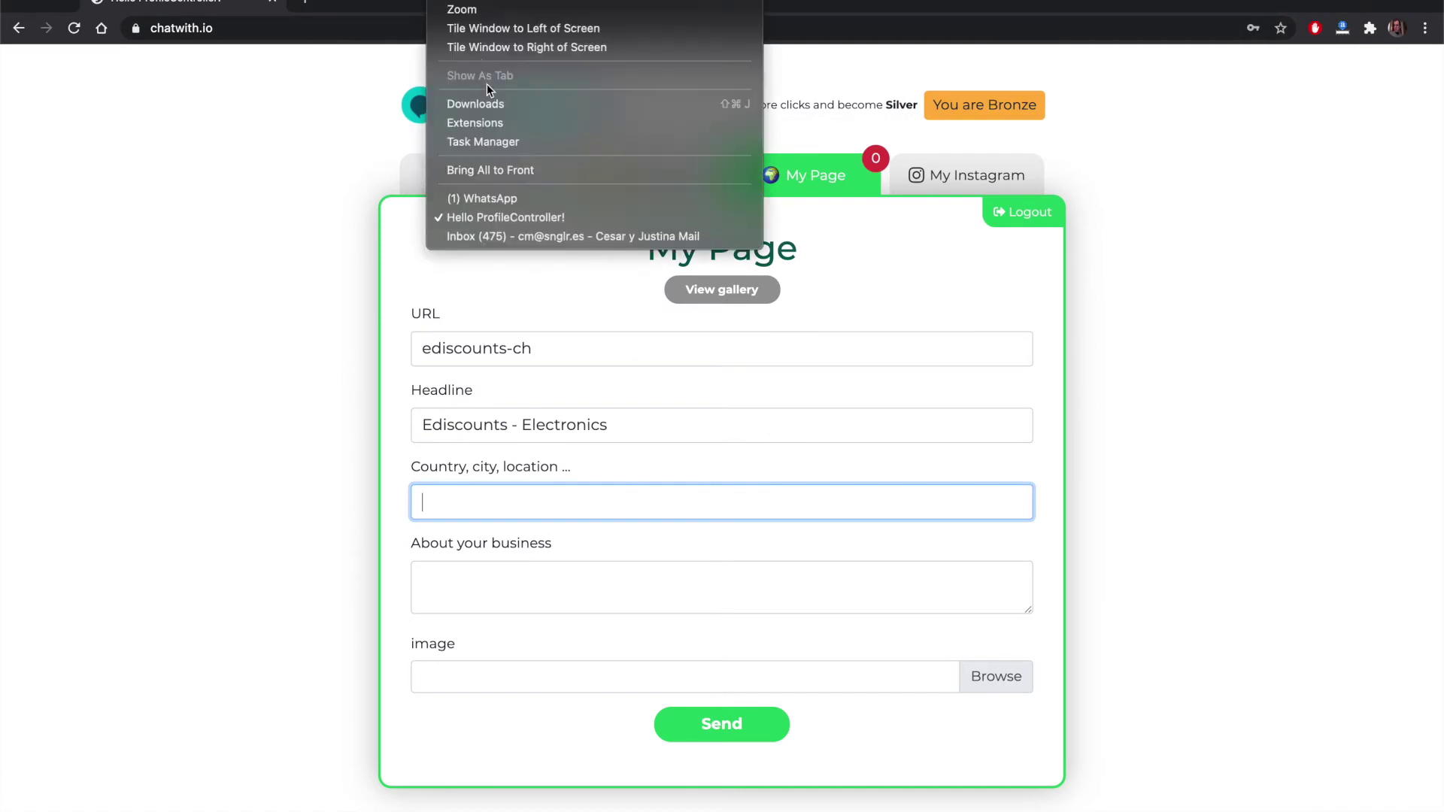
pyautogui.click(521, 198)
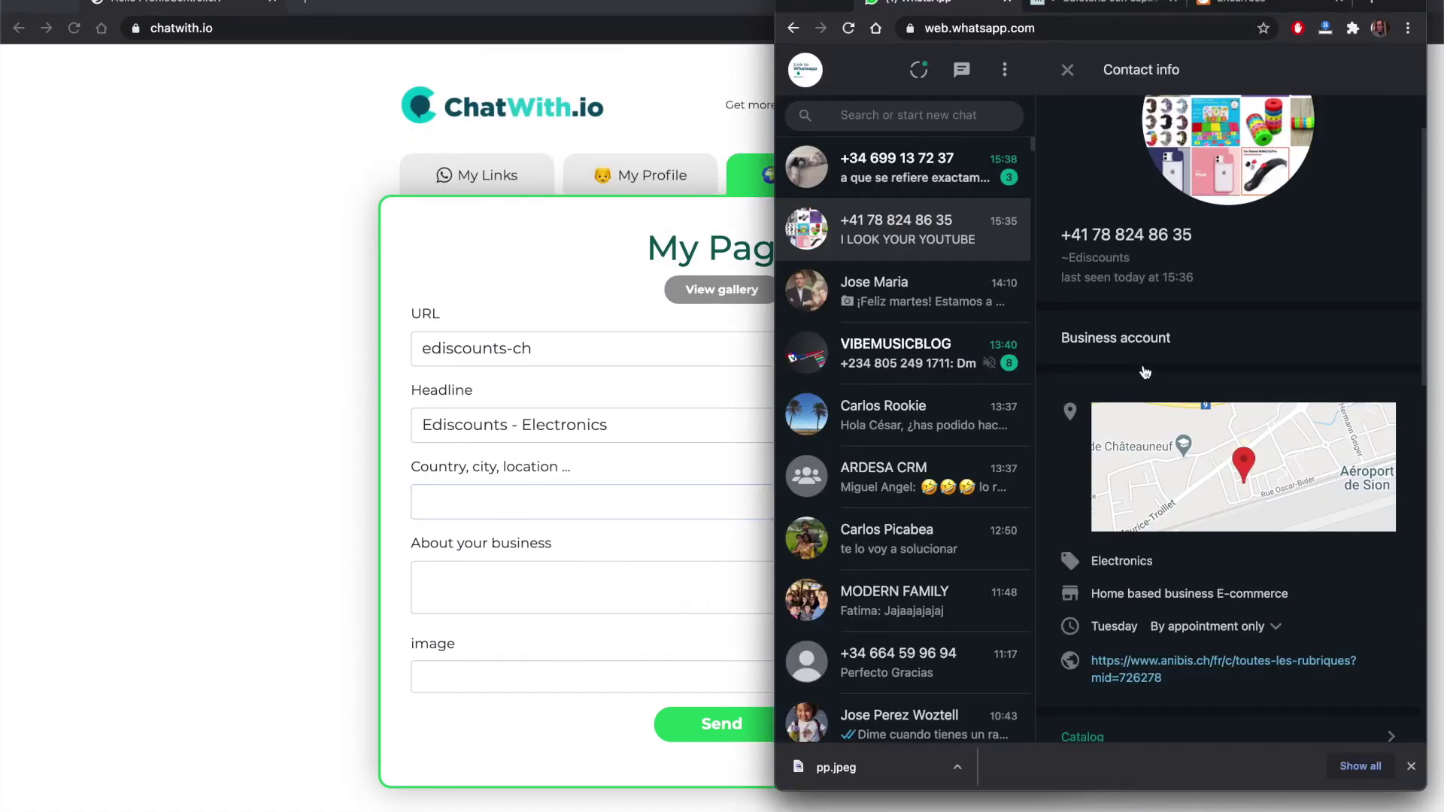
pyautogui.scroll(-2, 1144, 371)
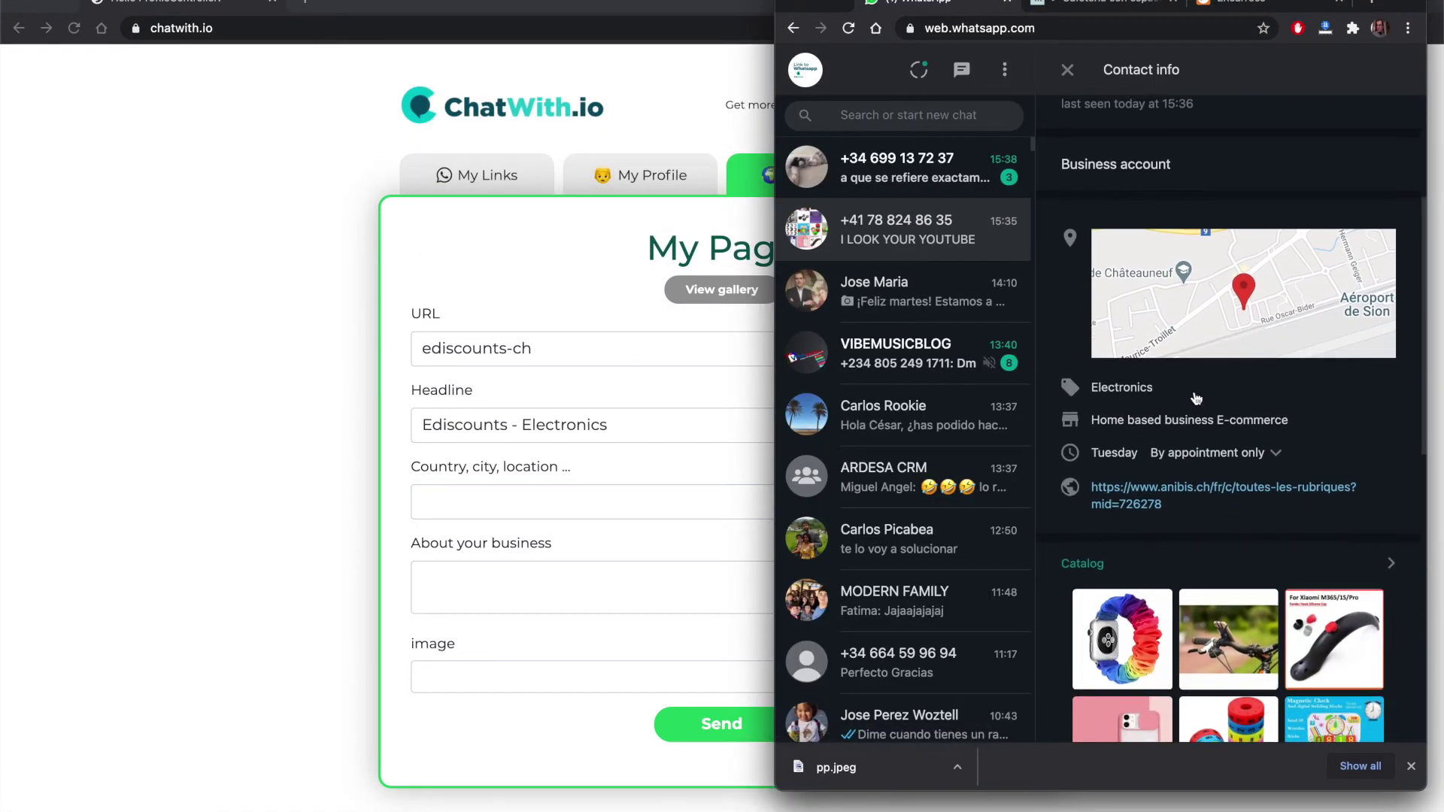
pyautogui.click(1181, 283)
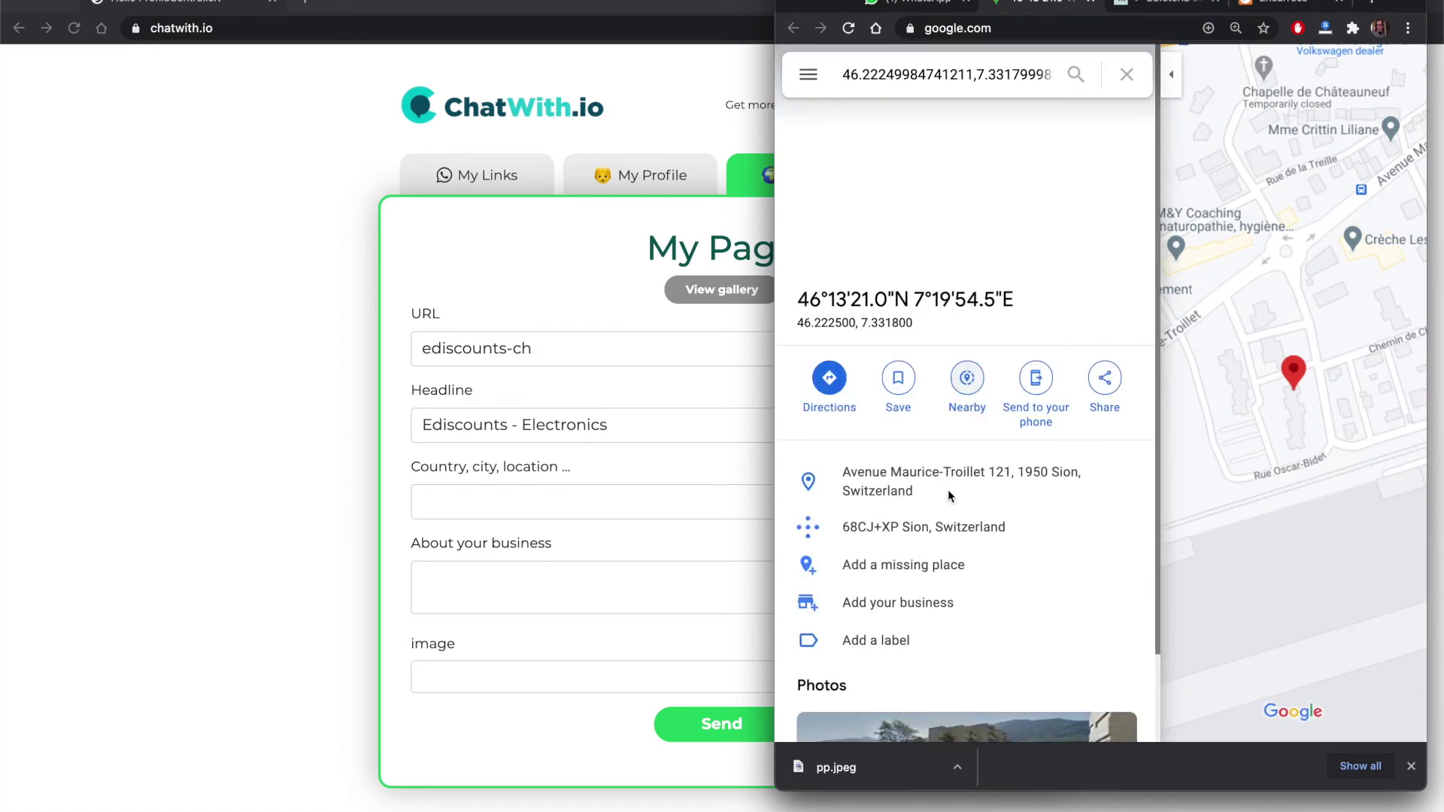
pyautogui.tripleClick(842, 474)
pyautogui.press('super+c')
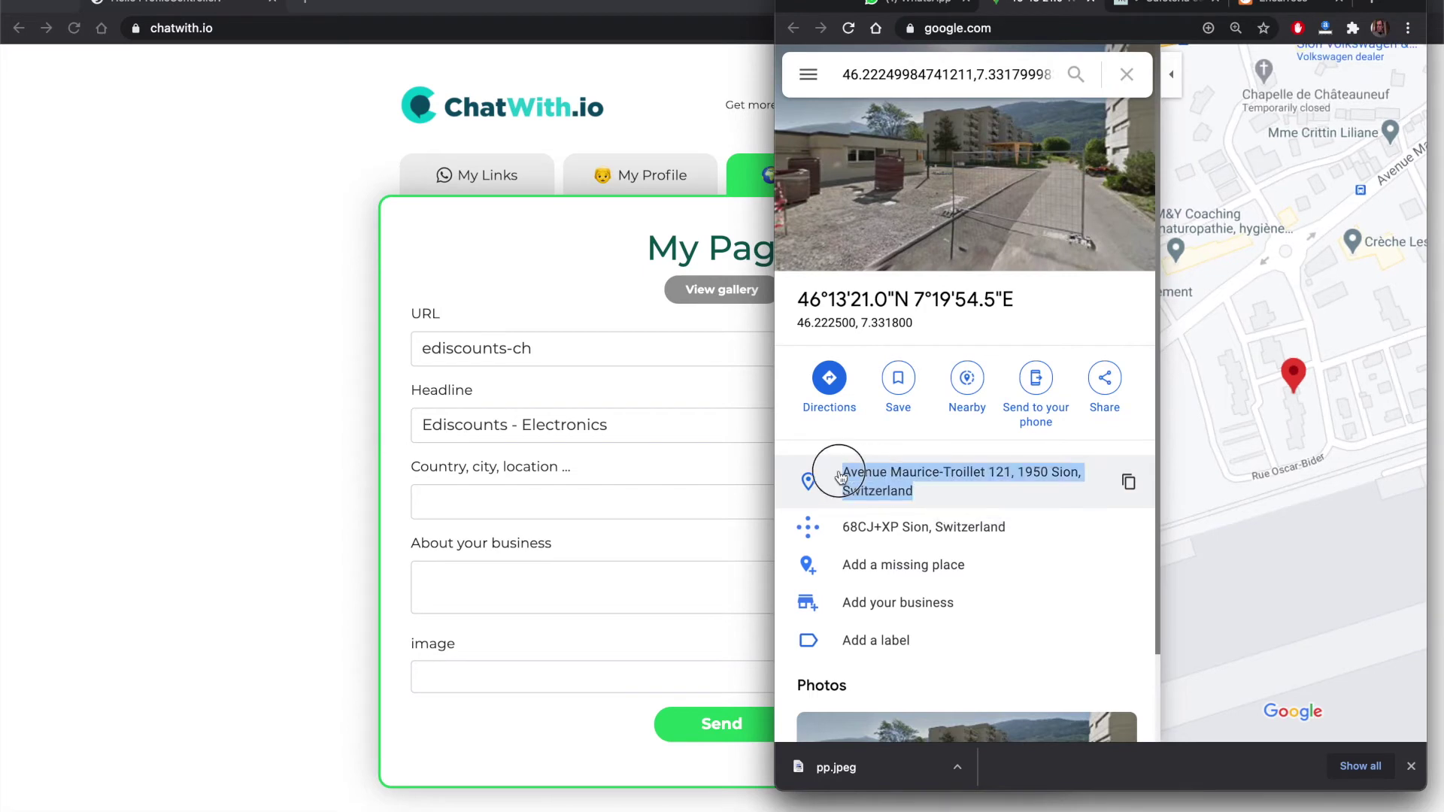
pyautogui.click(531, 512)
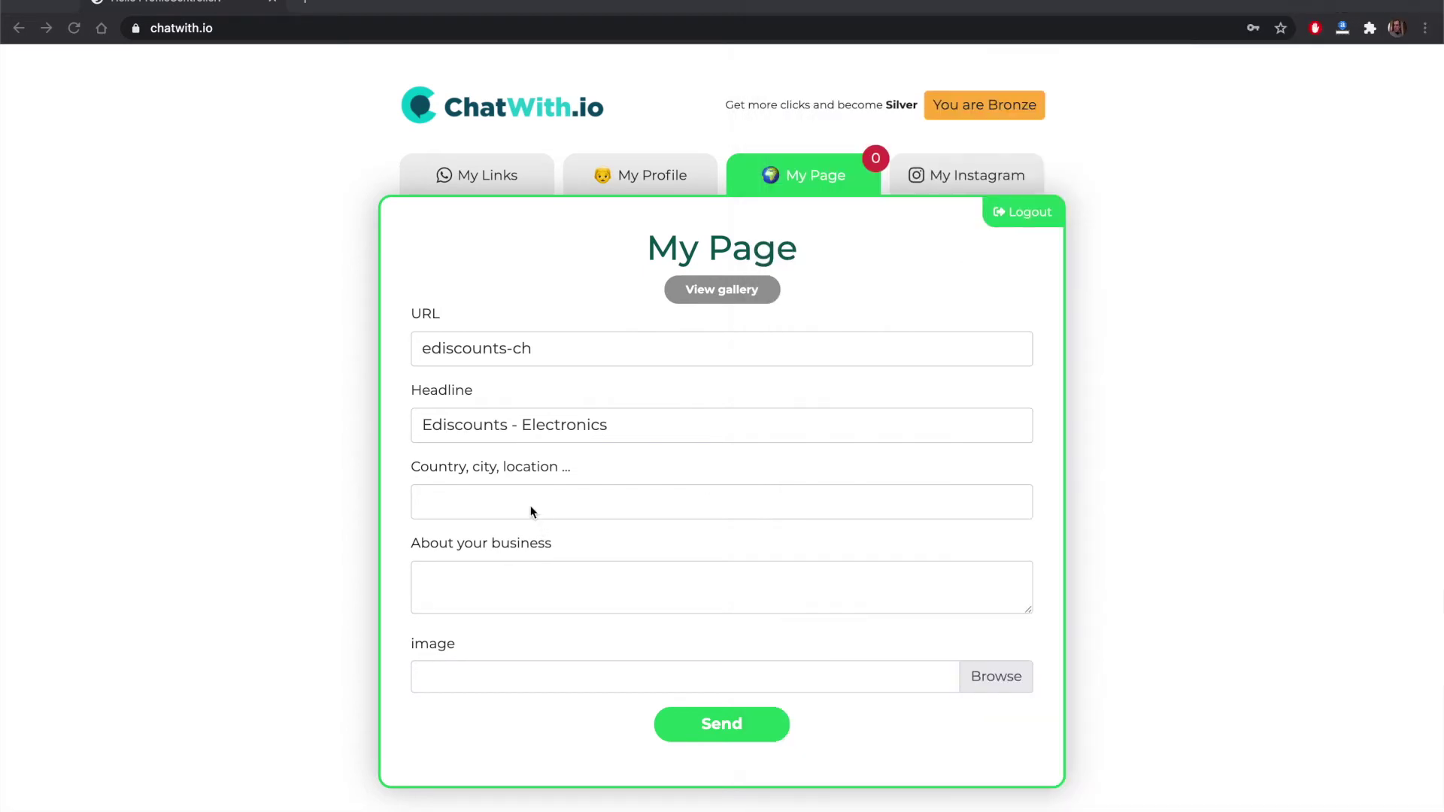
pyautogui.click(531, 512)
pyautogui.press('super+v')
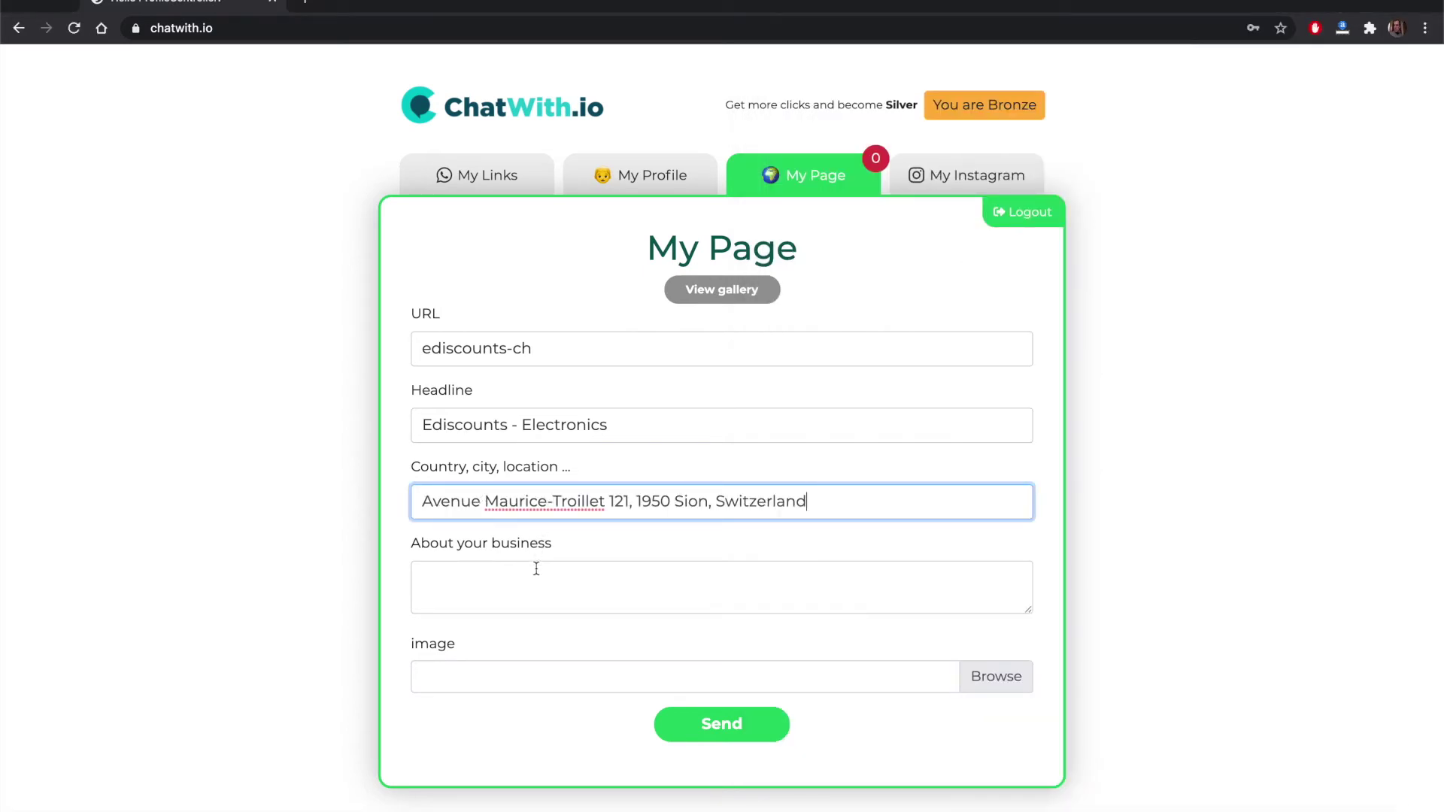
# Dismiss the stray image file chooser and bring the Google Maps window back to the front.
pyautogui.click(996, 676)
pyautogui.press('Escape')
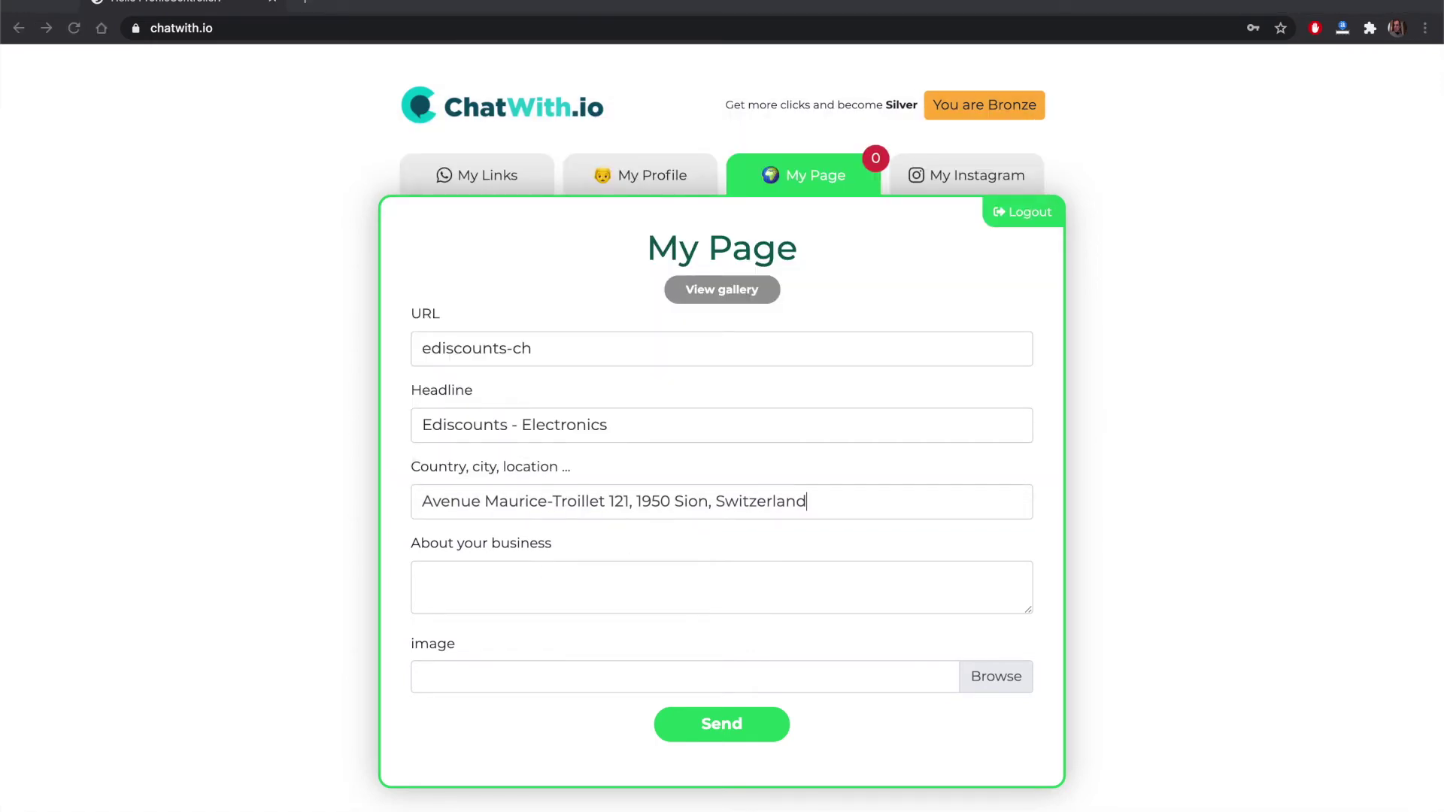
pyautogui.click(444, 0)
pyautogui.click(531, 203)
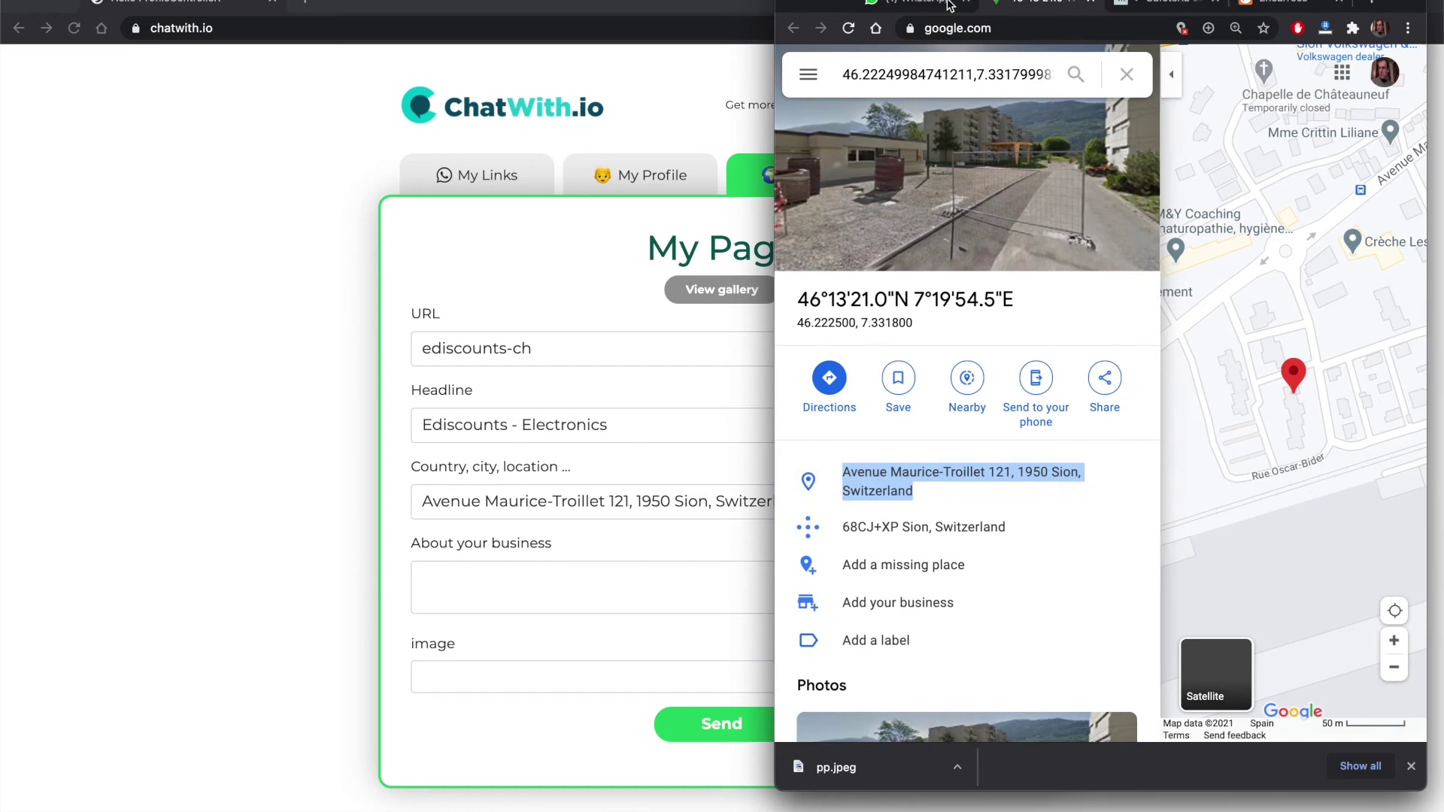
# Check the contact's About and phone number in WhatsApp Web, then return to ChatWith.io's About your business field.
pyautogui.click(1094, 5)
pyautogui.click(1094, 5)
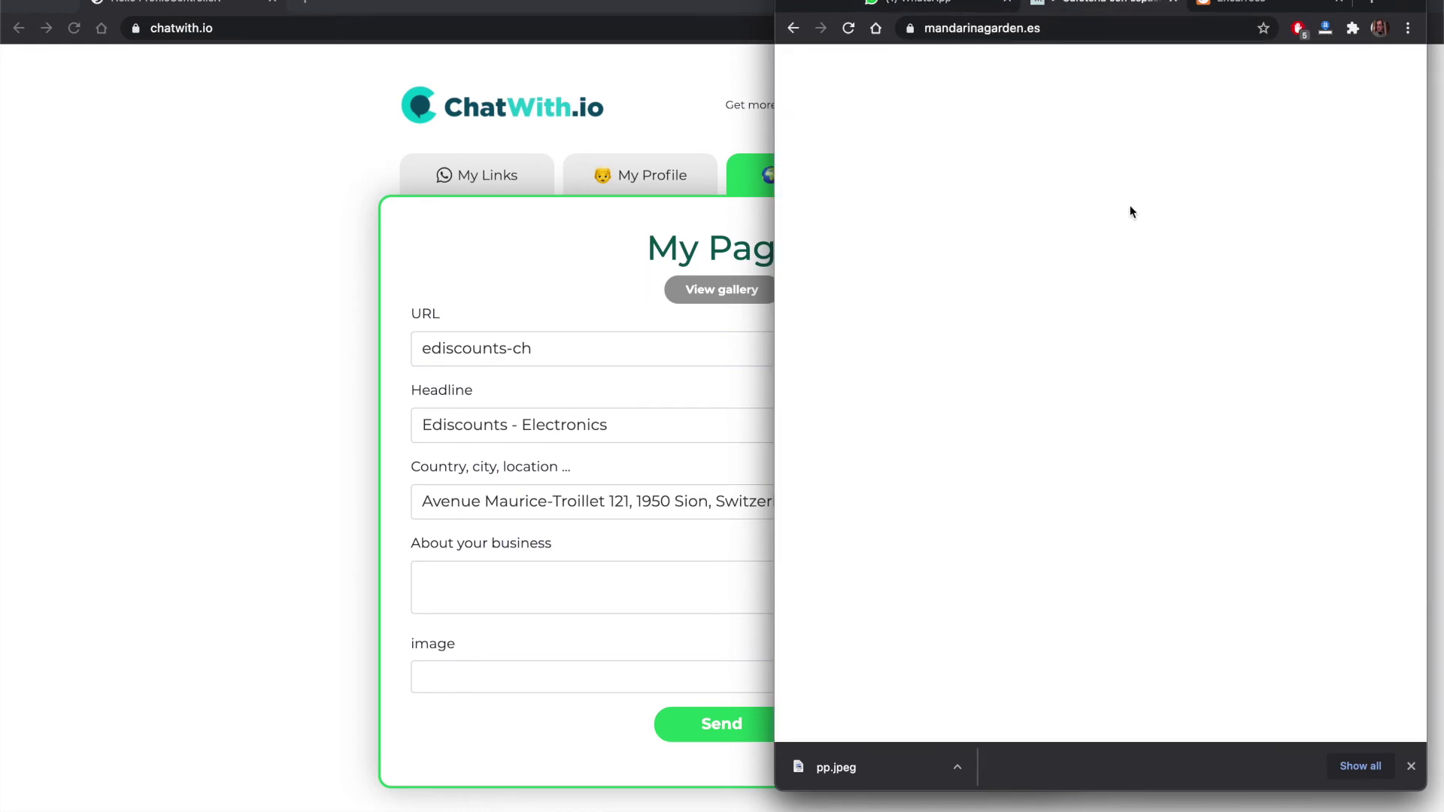
pyautogui.click(942, 5)
pyautogui.scroll(1, 1303, 524)
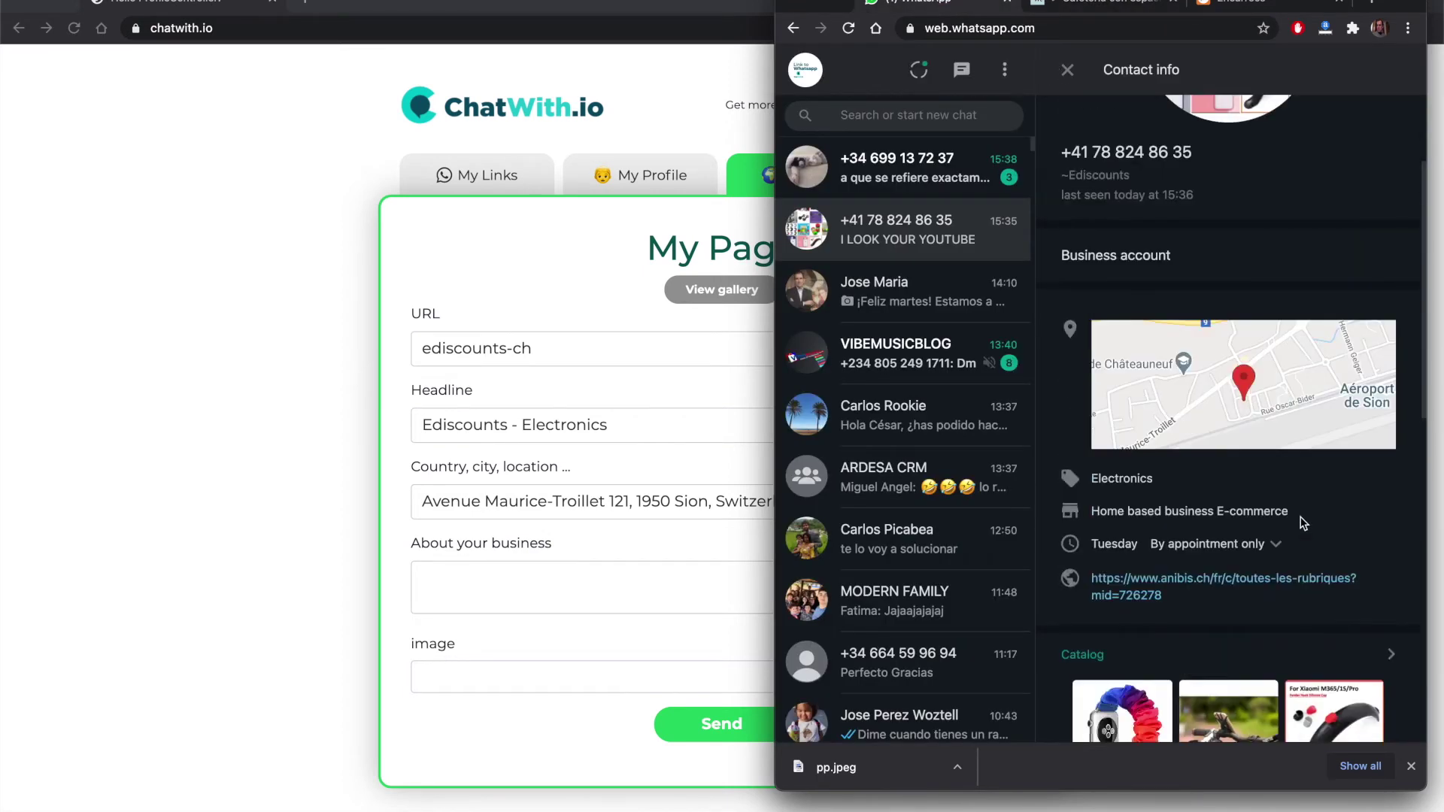
pyautogui.scroll(1, 1303, 525)
pyautogui.scroll(-5, 1303, 525)
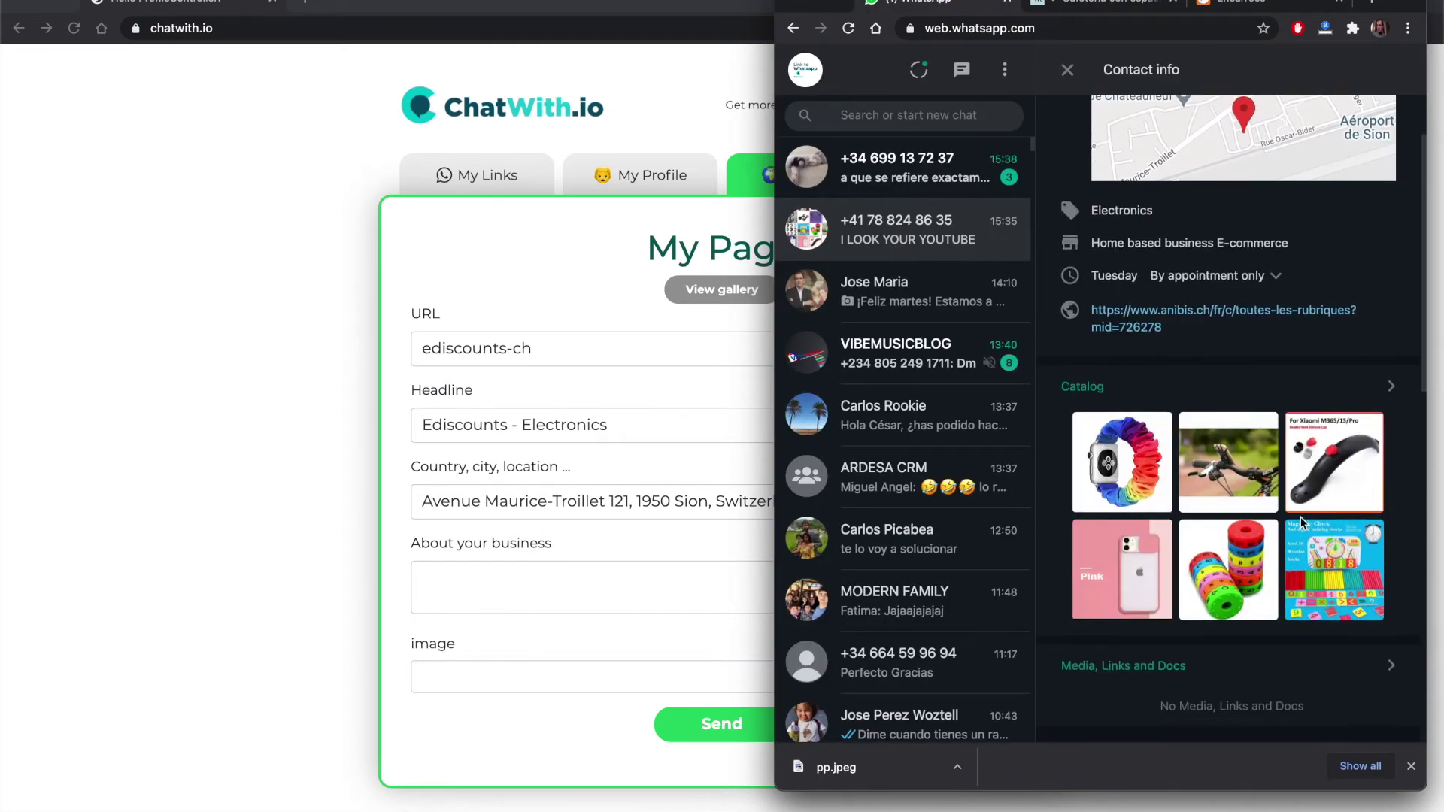
pyautogui.scroll(-4, 1304, 524)
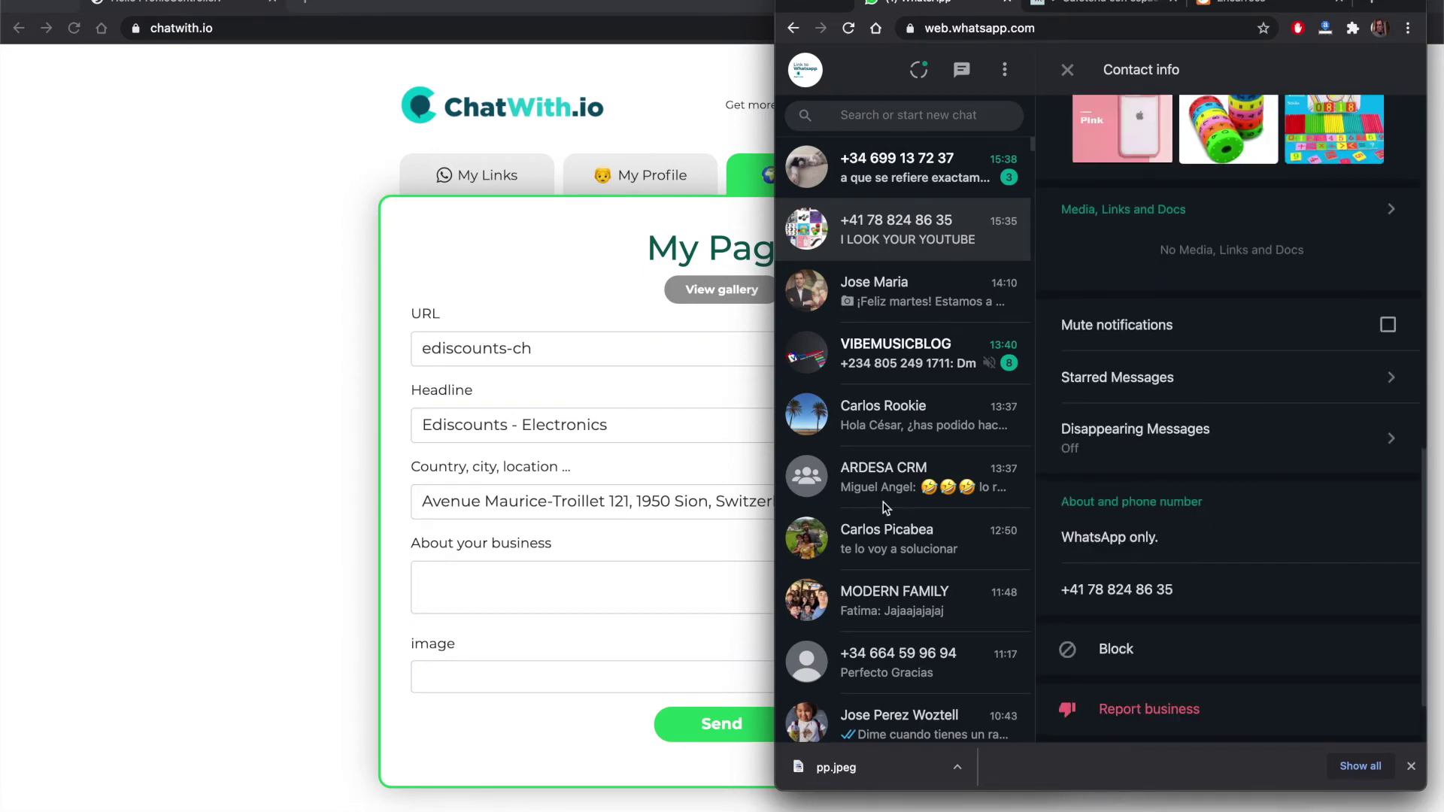
pyautogui.click(576, 589)
pyautogui.click(546, 585)
# Type the description 'Get the best ediscounts or your electronics - iphone, iwatch, xiamoi scooters'.
pyautogui.write('Get the best edi')
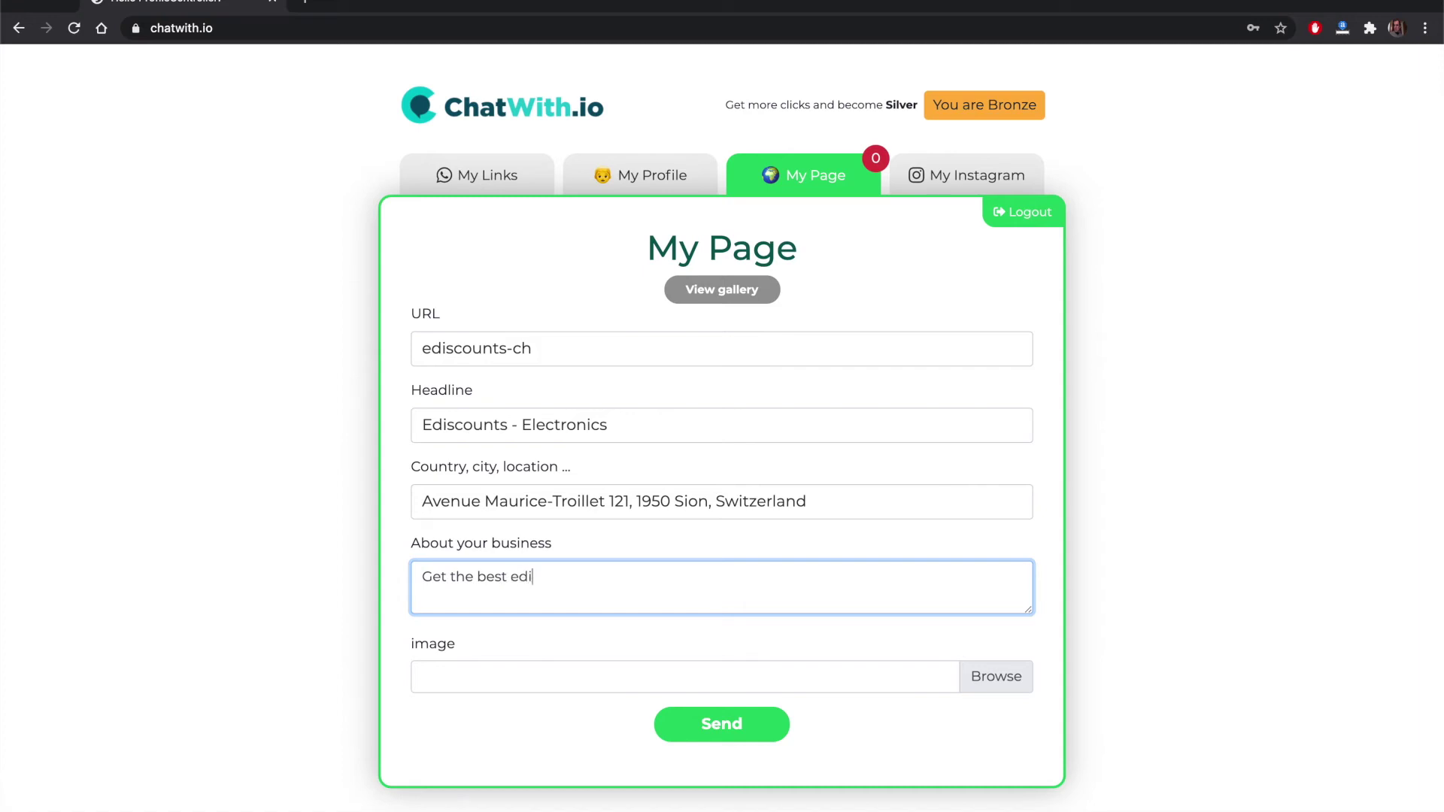
pyautogui.write('scounts or your electronics -')
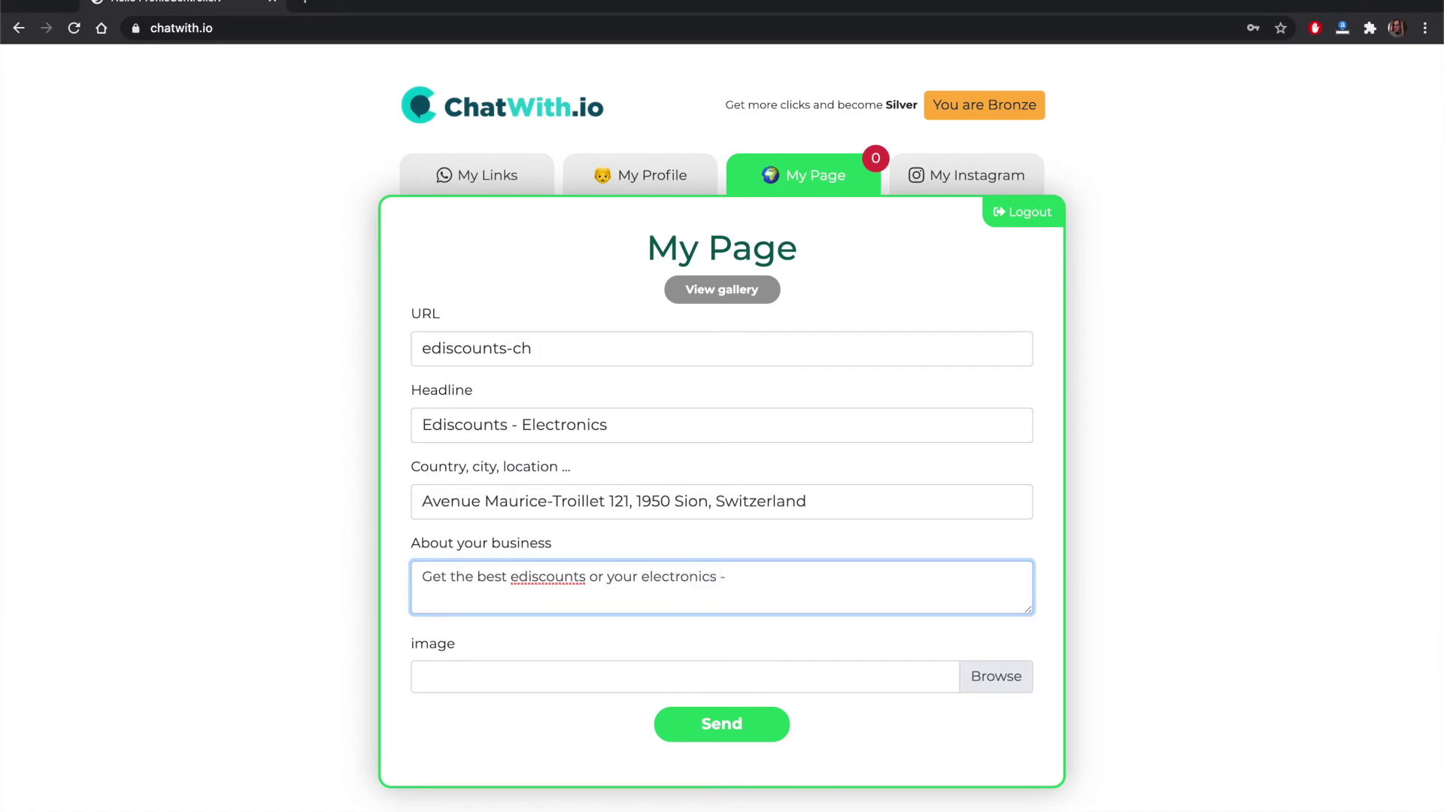
pyautogui.write('ne,')
pyautogui.click(726, 577)
pyautogui.click(784, 577)
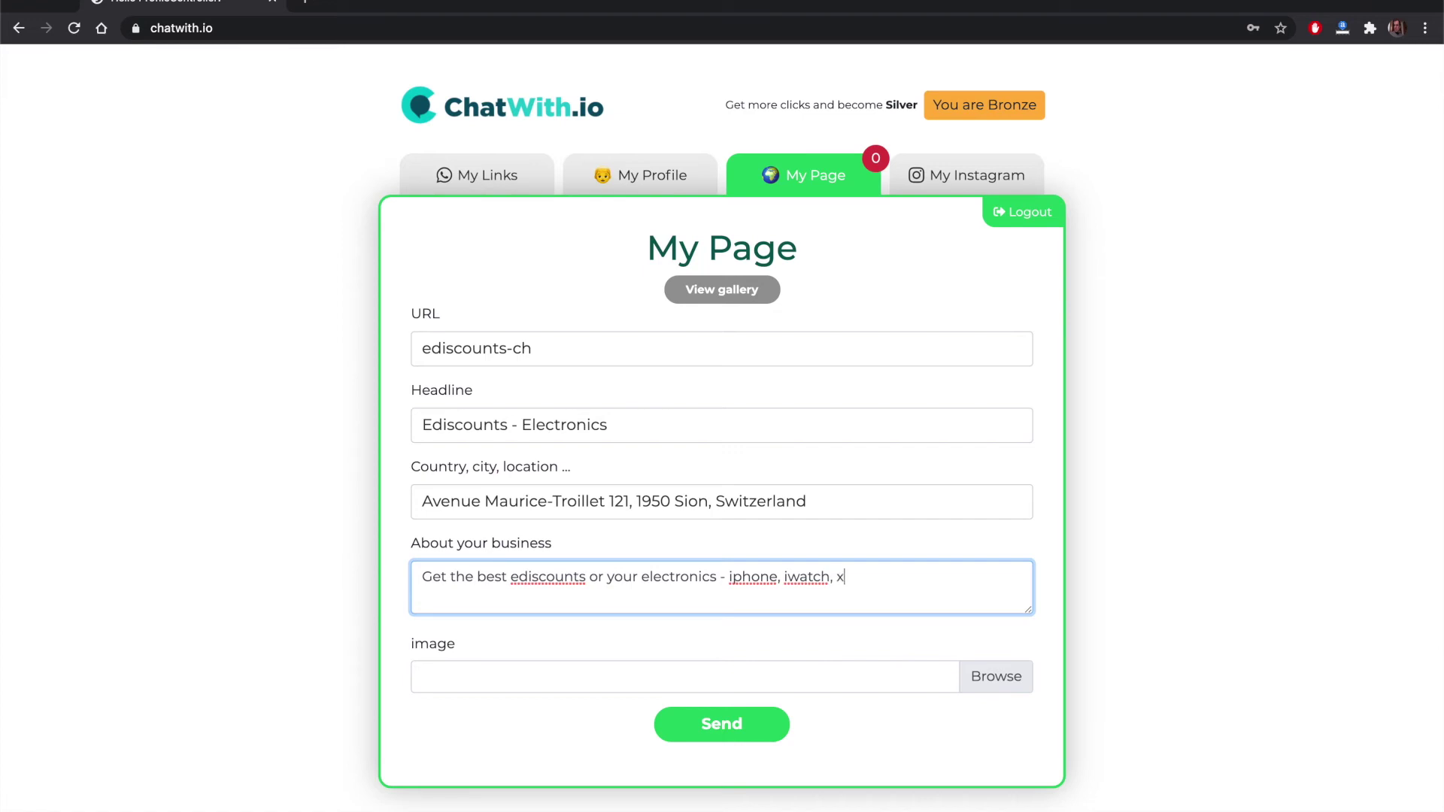
pyautogui.write('iamoi scooters')
# Attach pp.jpeg, publish the page, and select its chatwith.io/p/ediscounts-ch address.
pyautogui.click(991, 679)
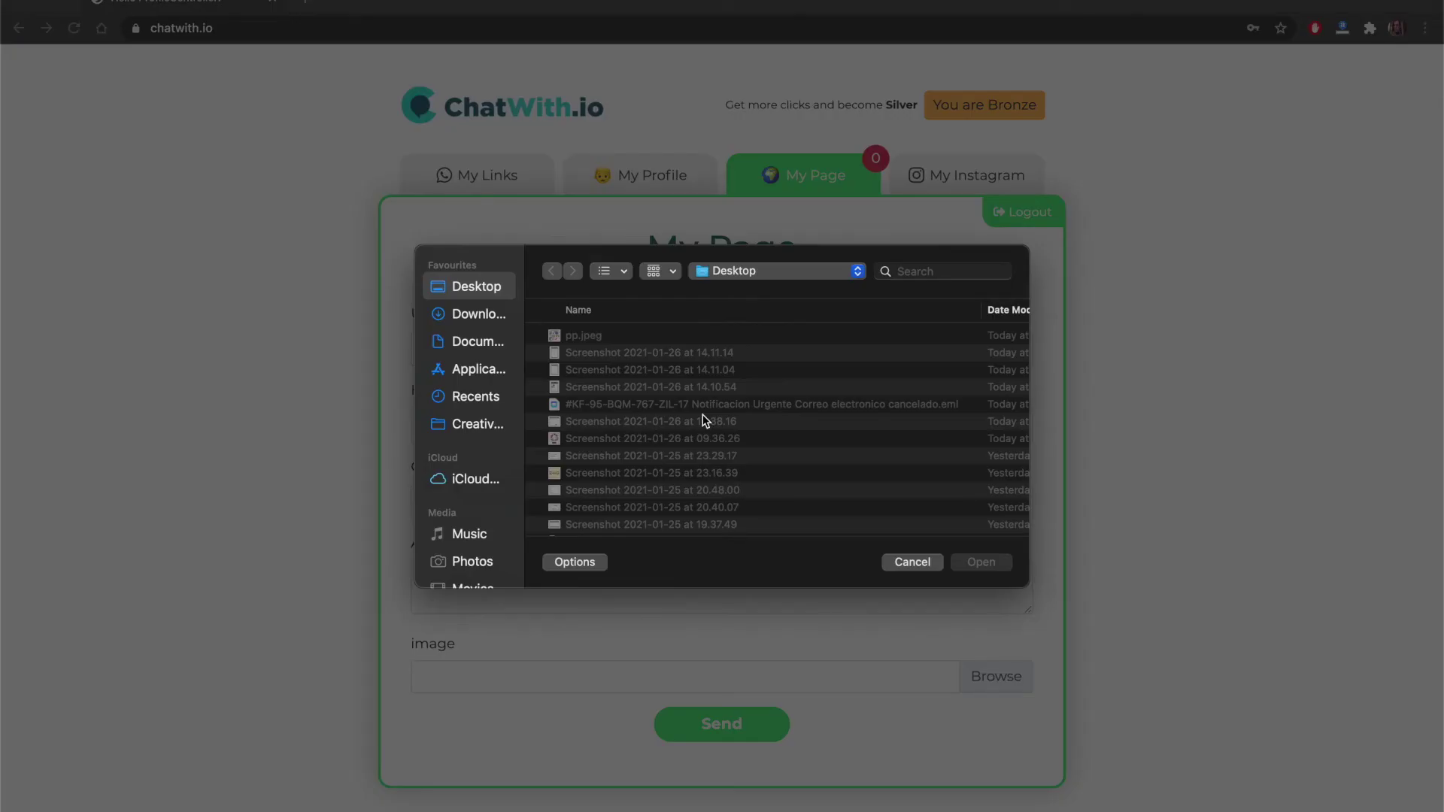
pyautogui.doubleClick(589, 335)
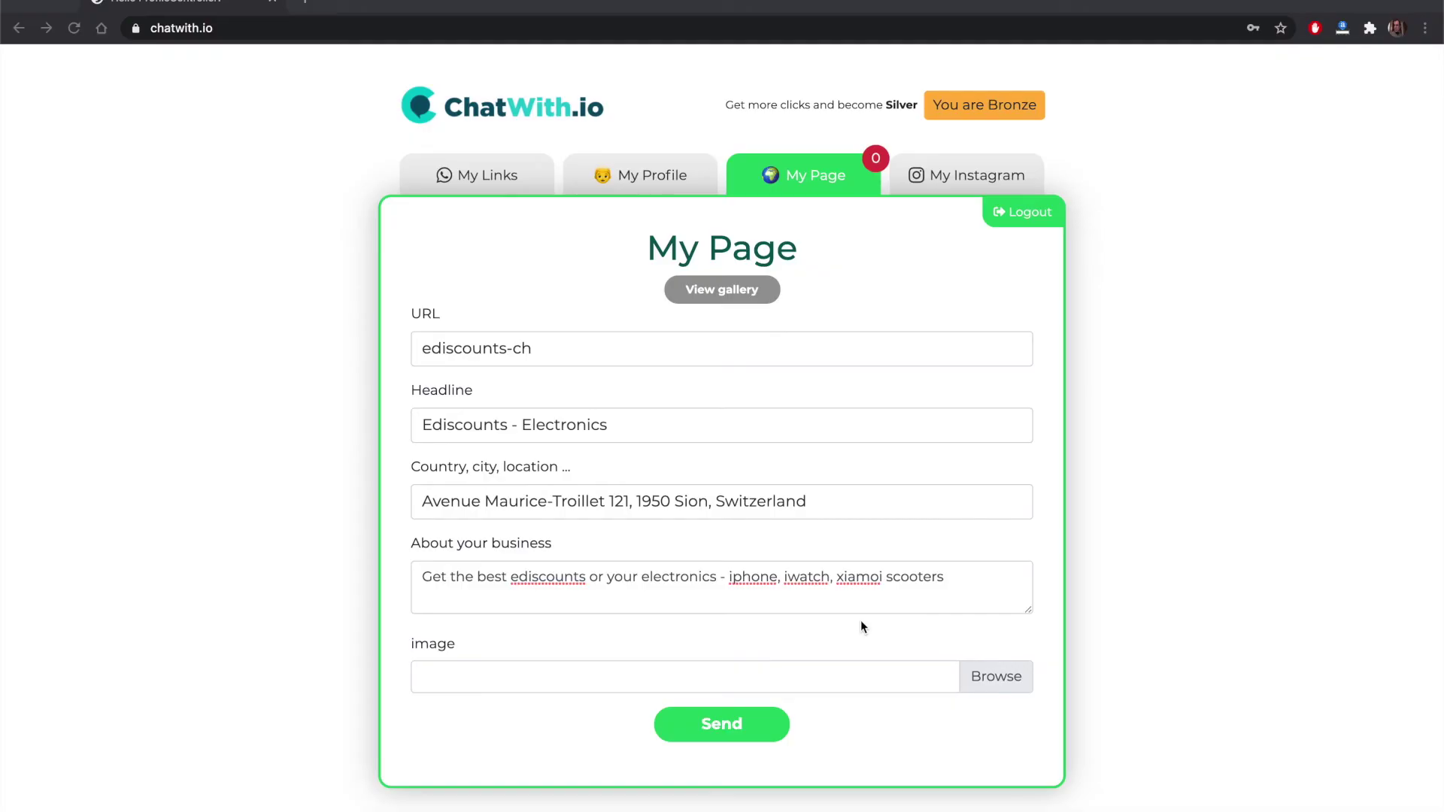
pyautogui.click(774, 725)
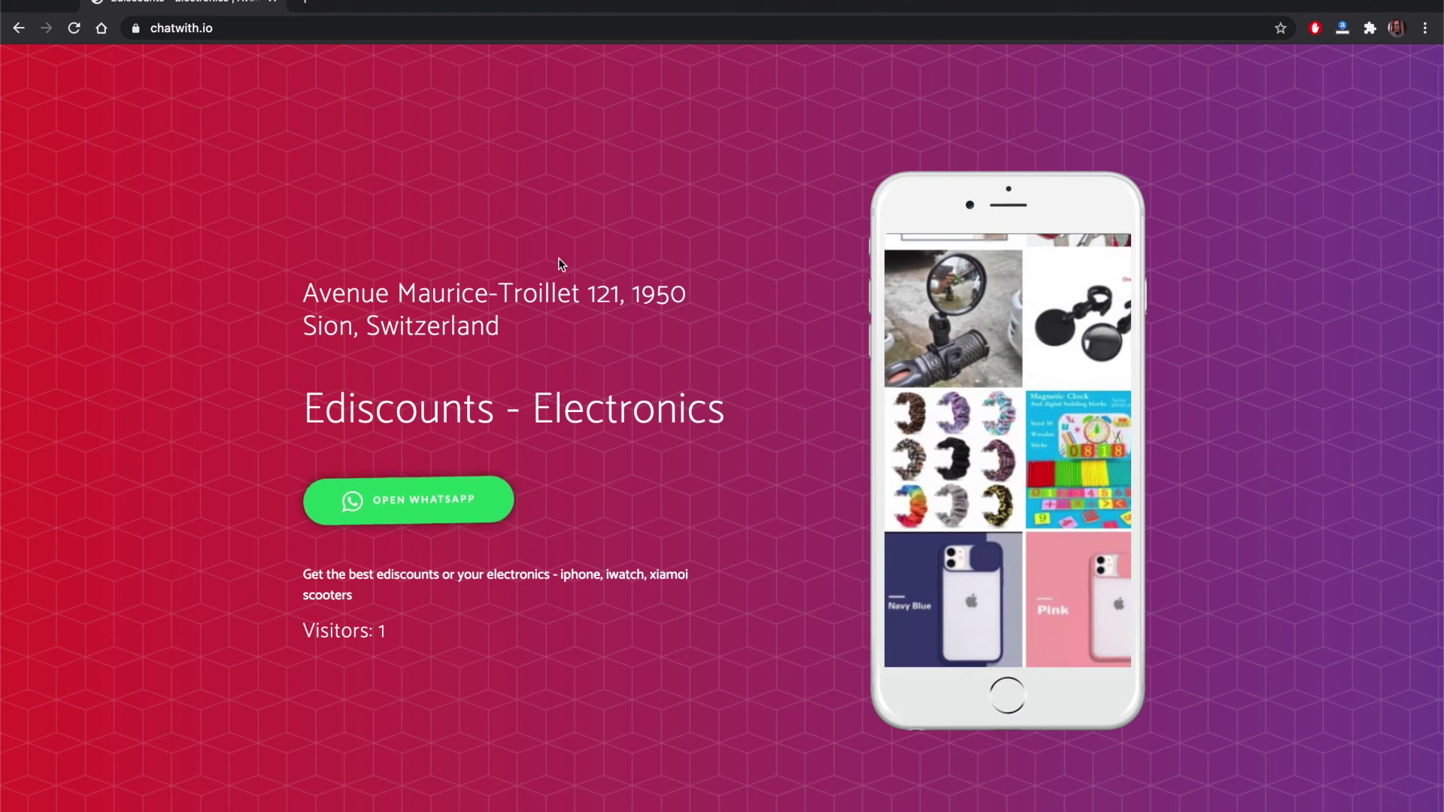
pyautogui.click(364, 28)
pyautogui.press('super+c')
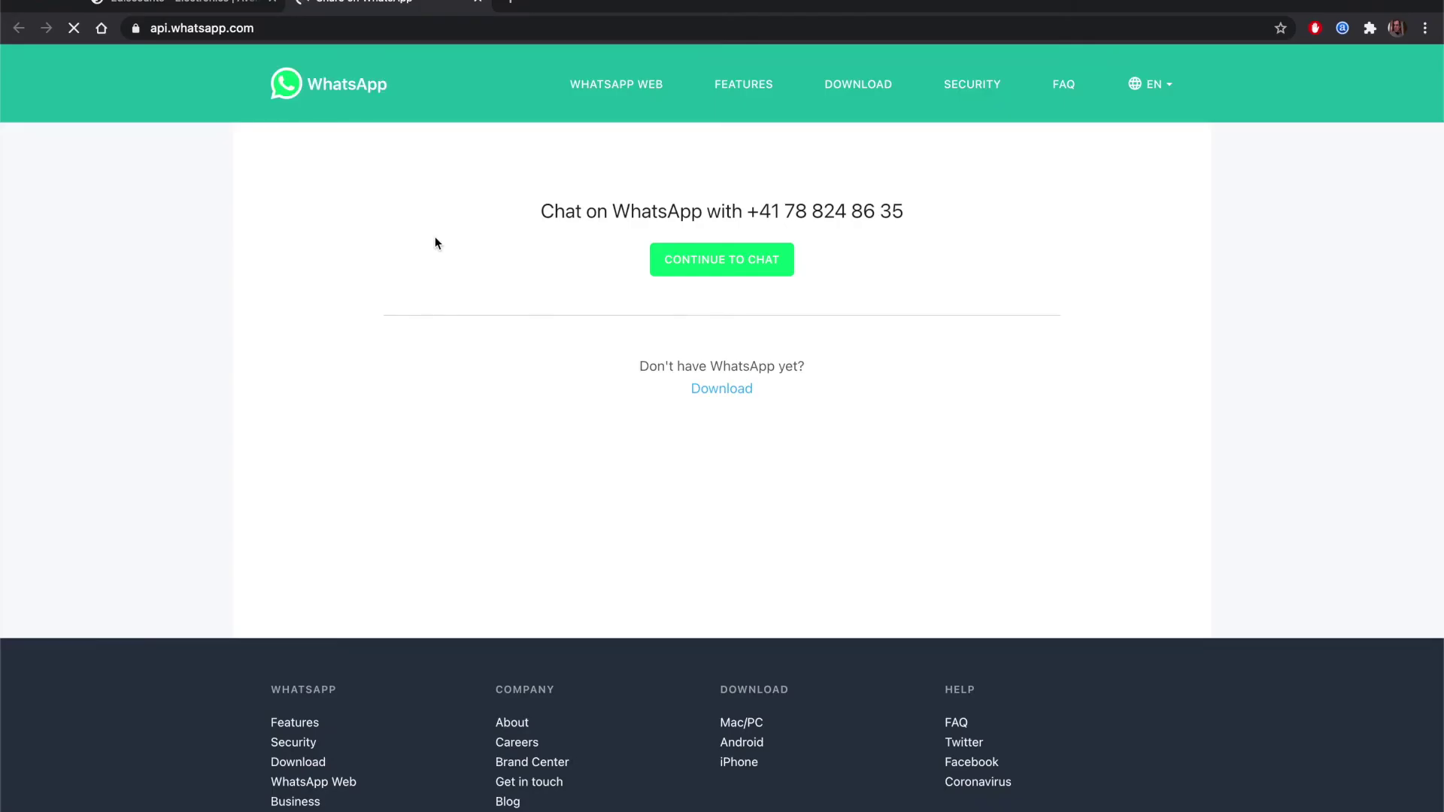
# Open a WhatsApp chat with the business and send 'Hi', 'testing your landing page' and the page link.
pyautogui.click(884, 175)
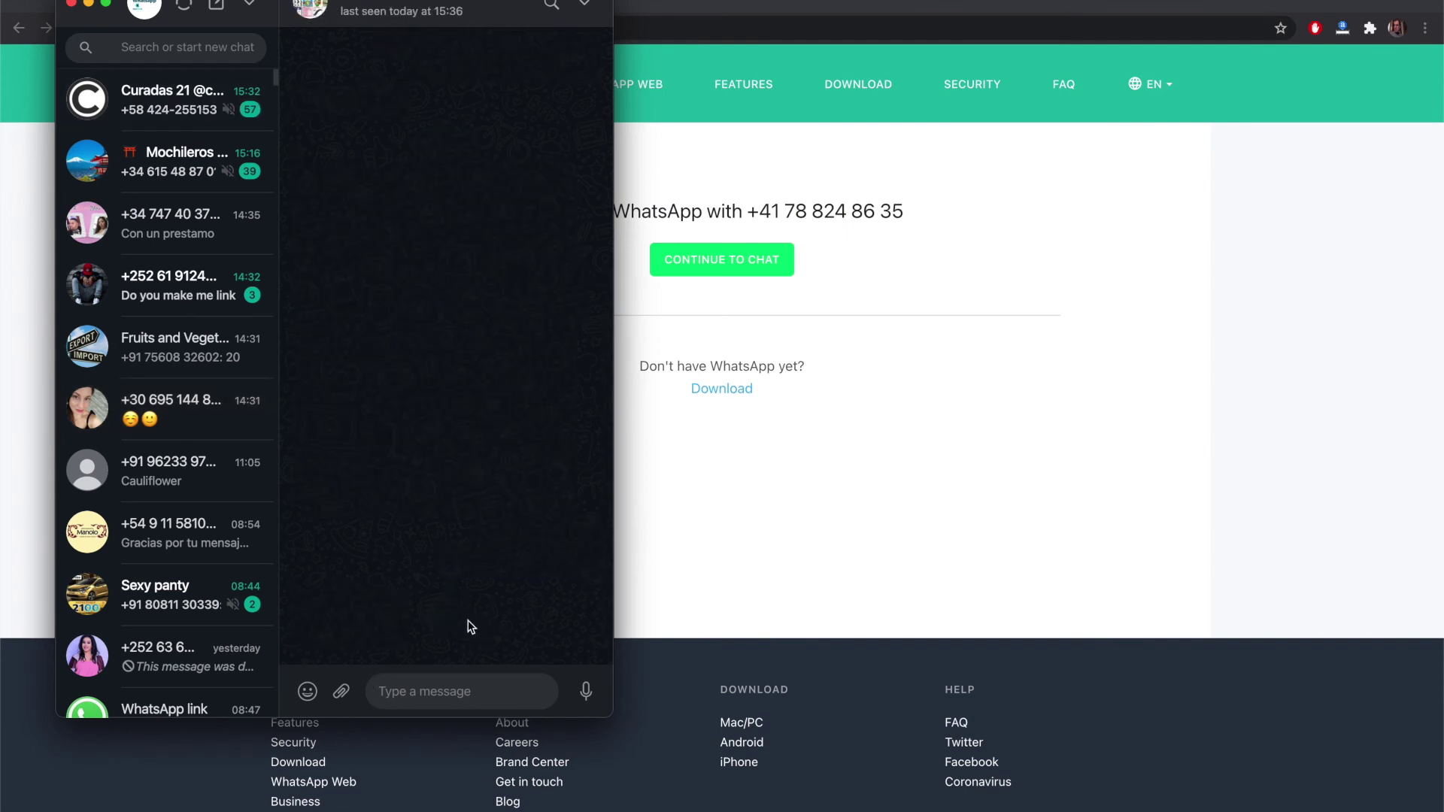
pyautogui.click(442, 690)
pyautogui.write('Hi')
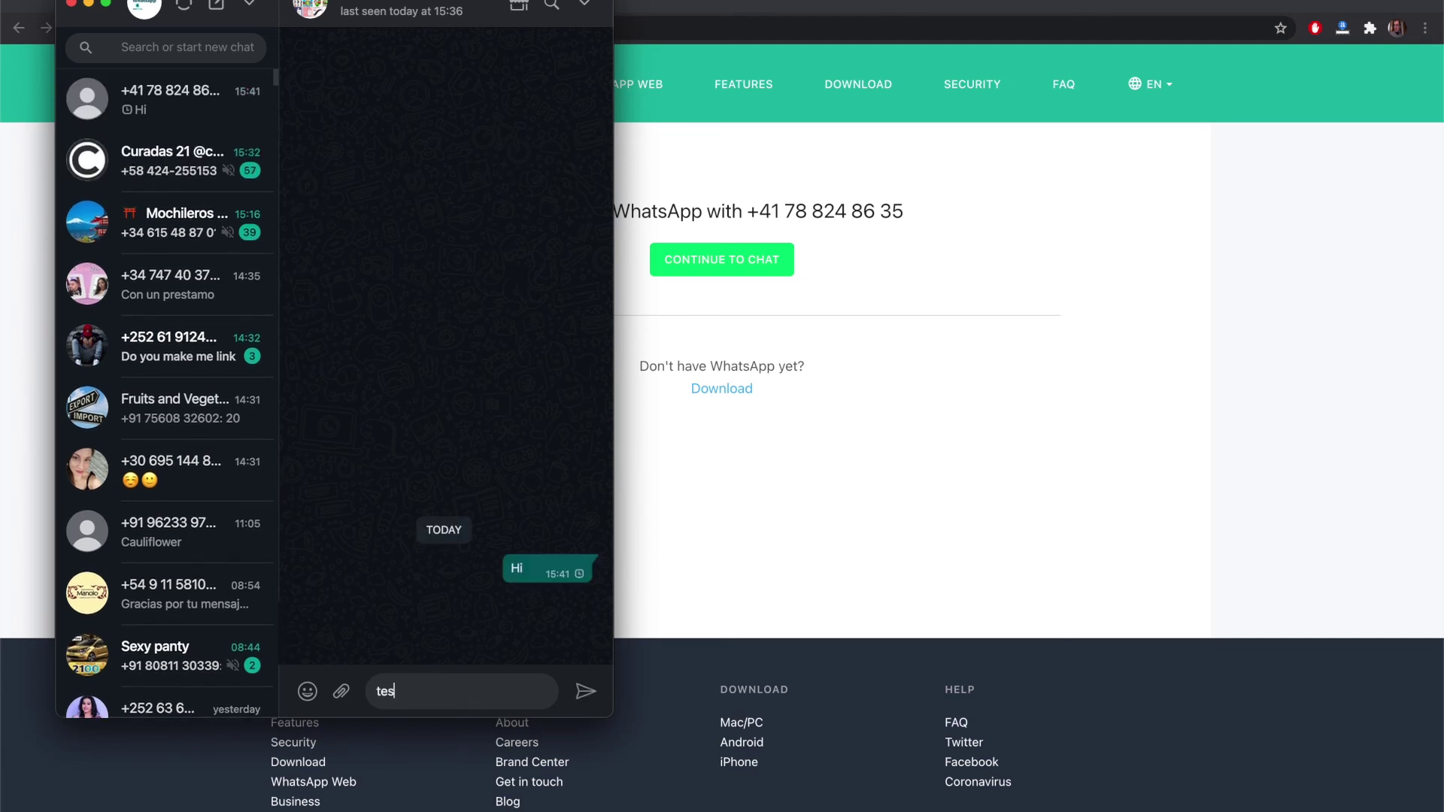
pyautogui.write('ting your landing page')
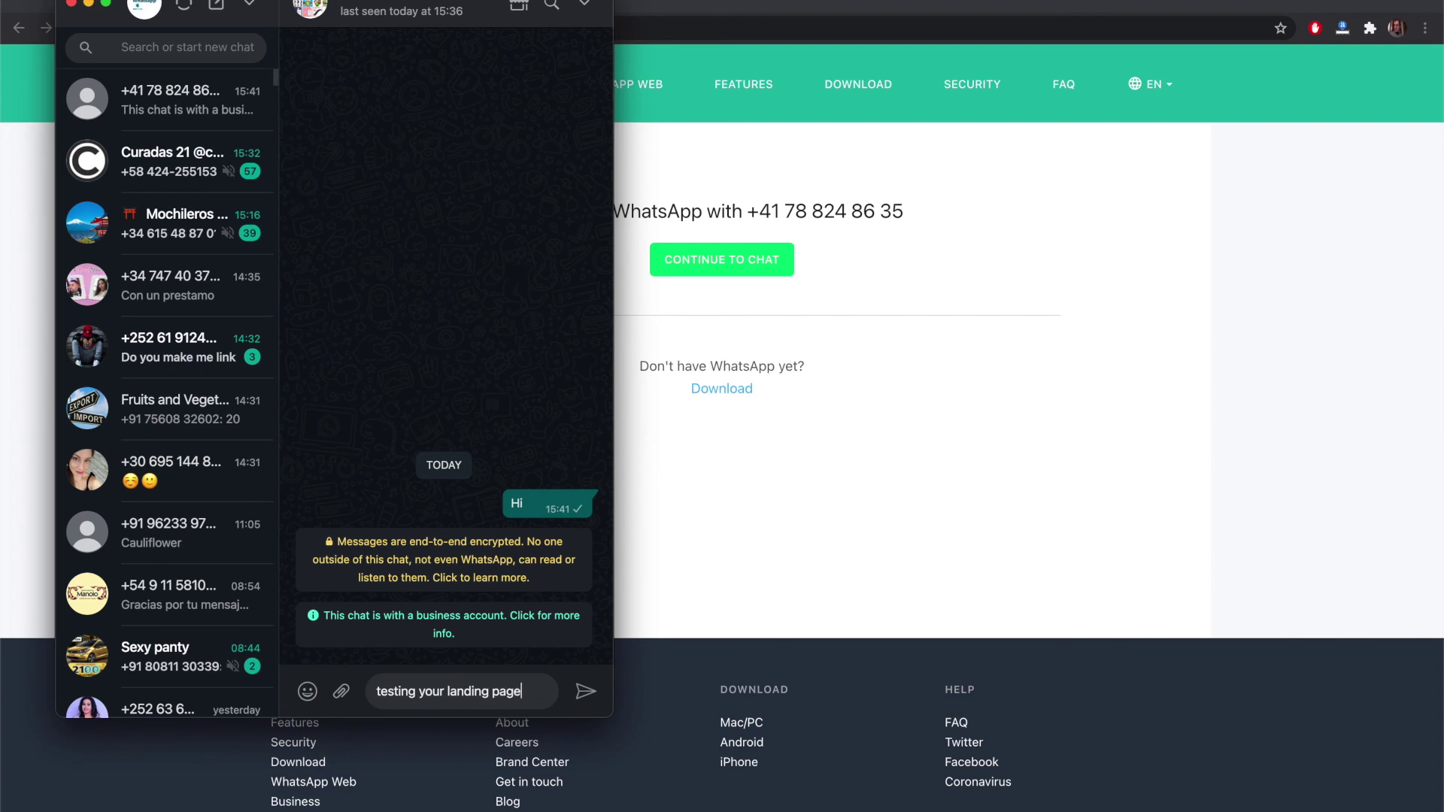
pyautogui.press('Return')
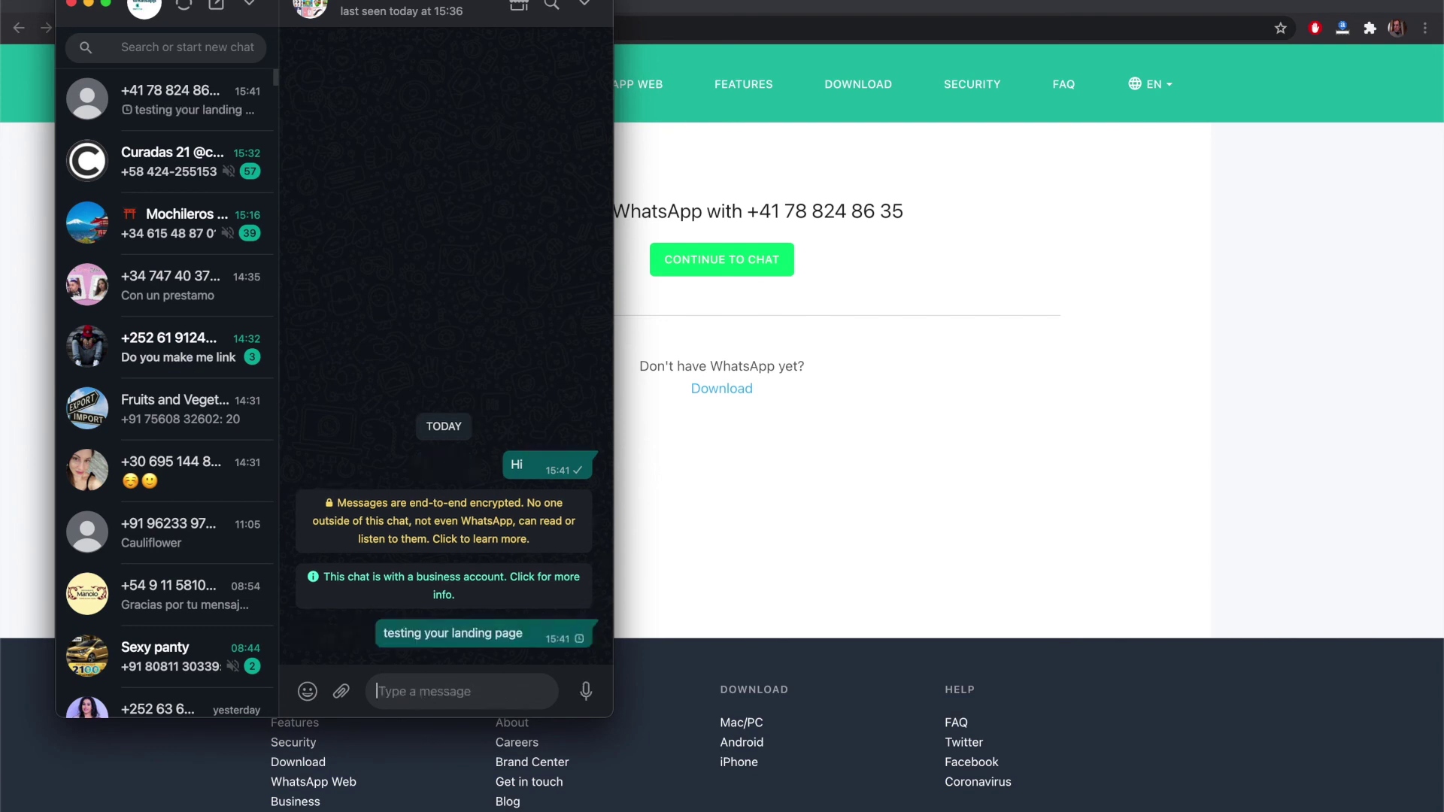
pyautogui.press('super+v')
pyautogui.press('Return')
# Close the api.whatsapp.com page and return to the WhatsApp Web chat without the Contact info panel.
pyautogui.click(729, 500)
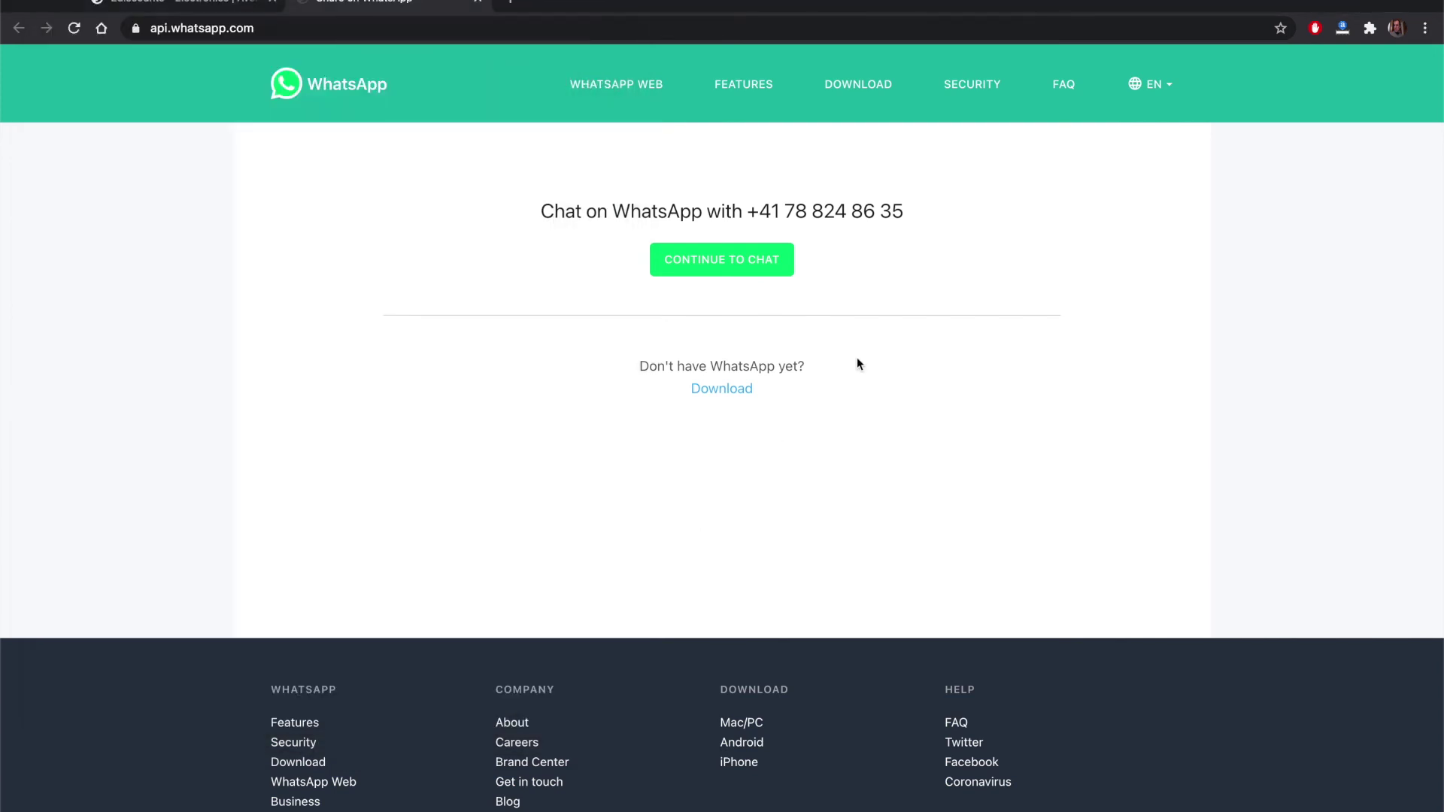
pyautogui.press('super+w')
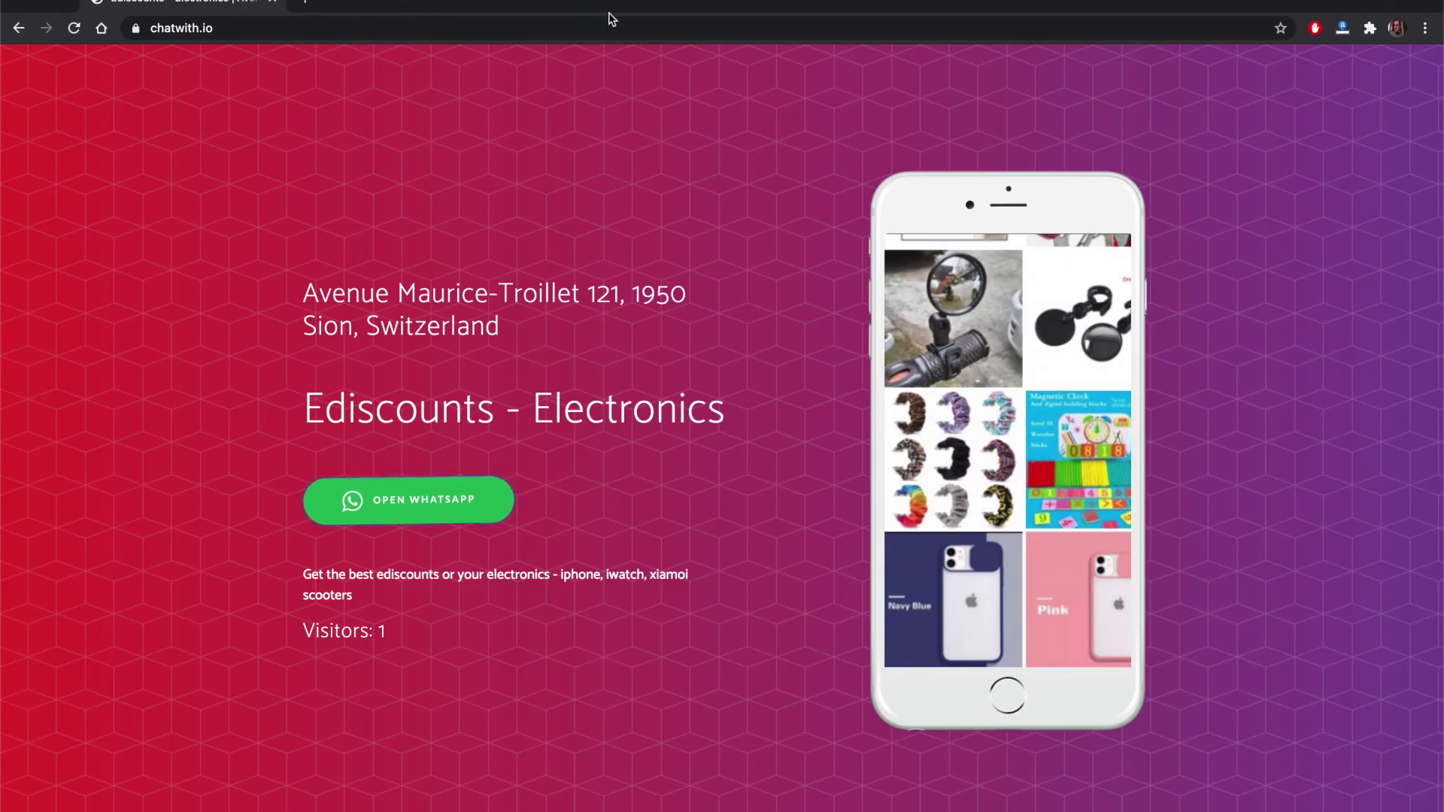
pyautogui.press('super+Tab')
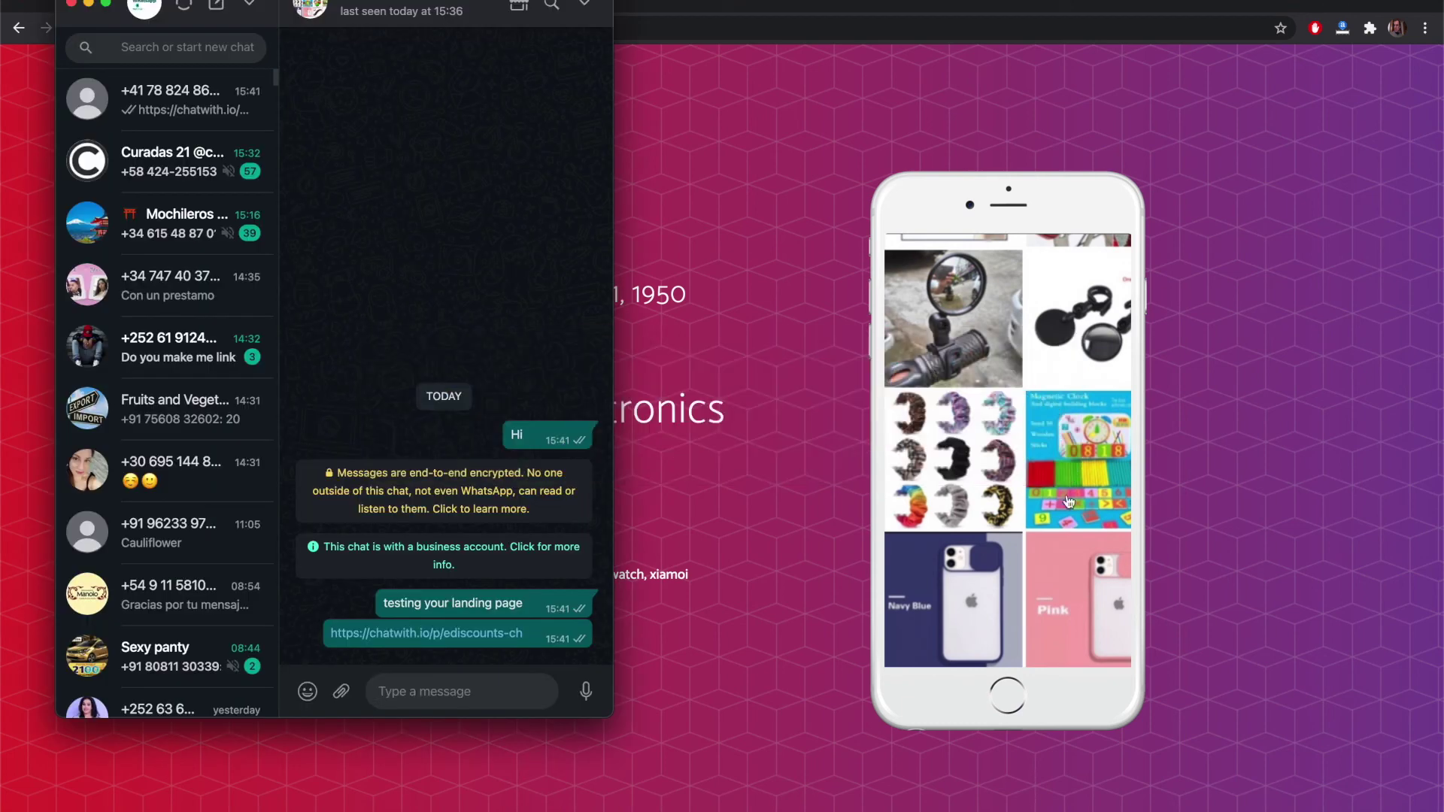
pyautogui.click(736, 143)
pyautogui.click(452, 6)
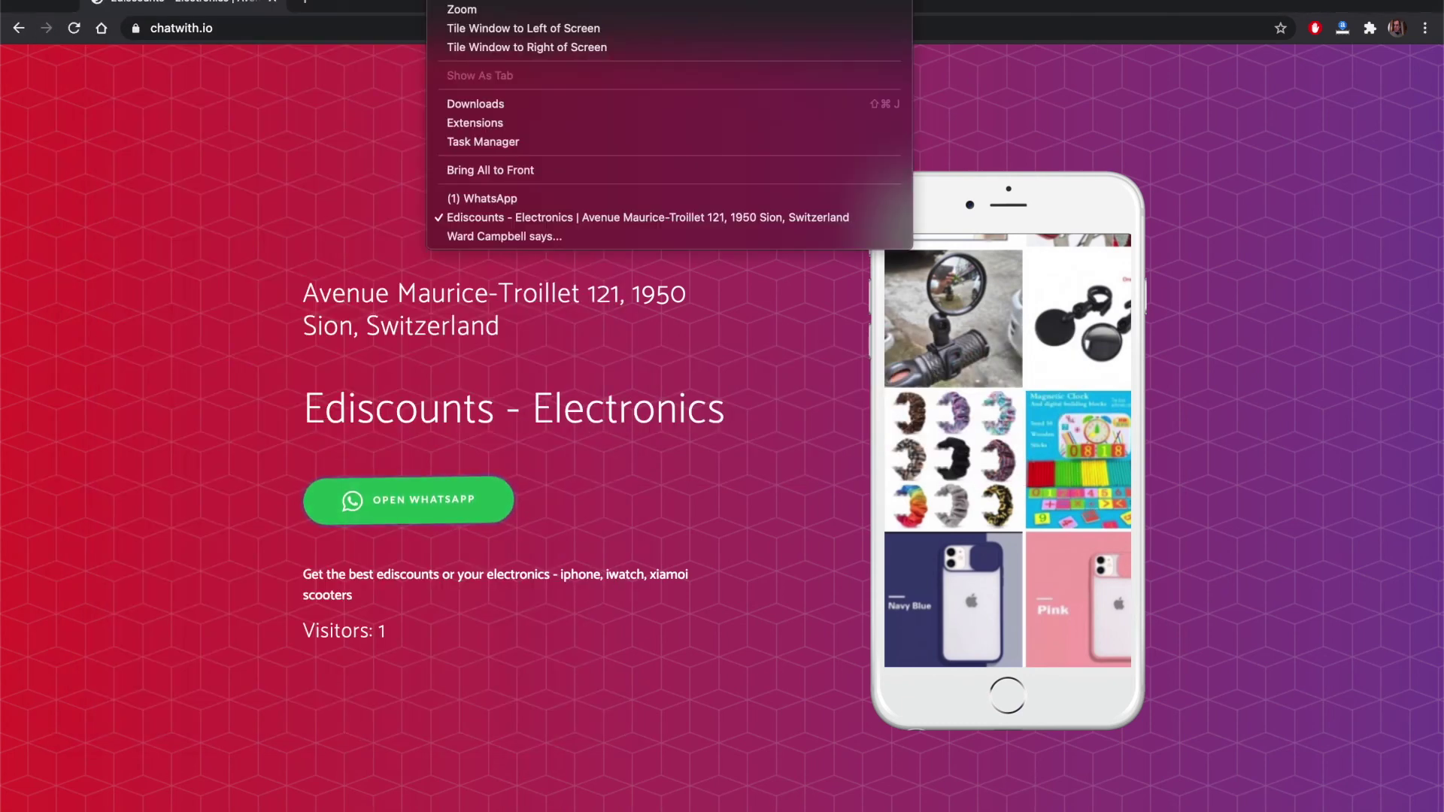
pyautogui.click(508, 199)
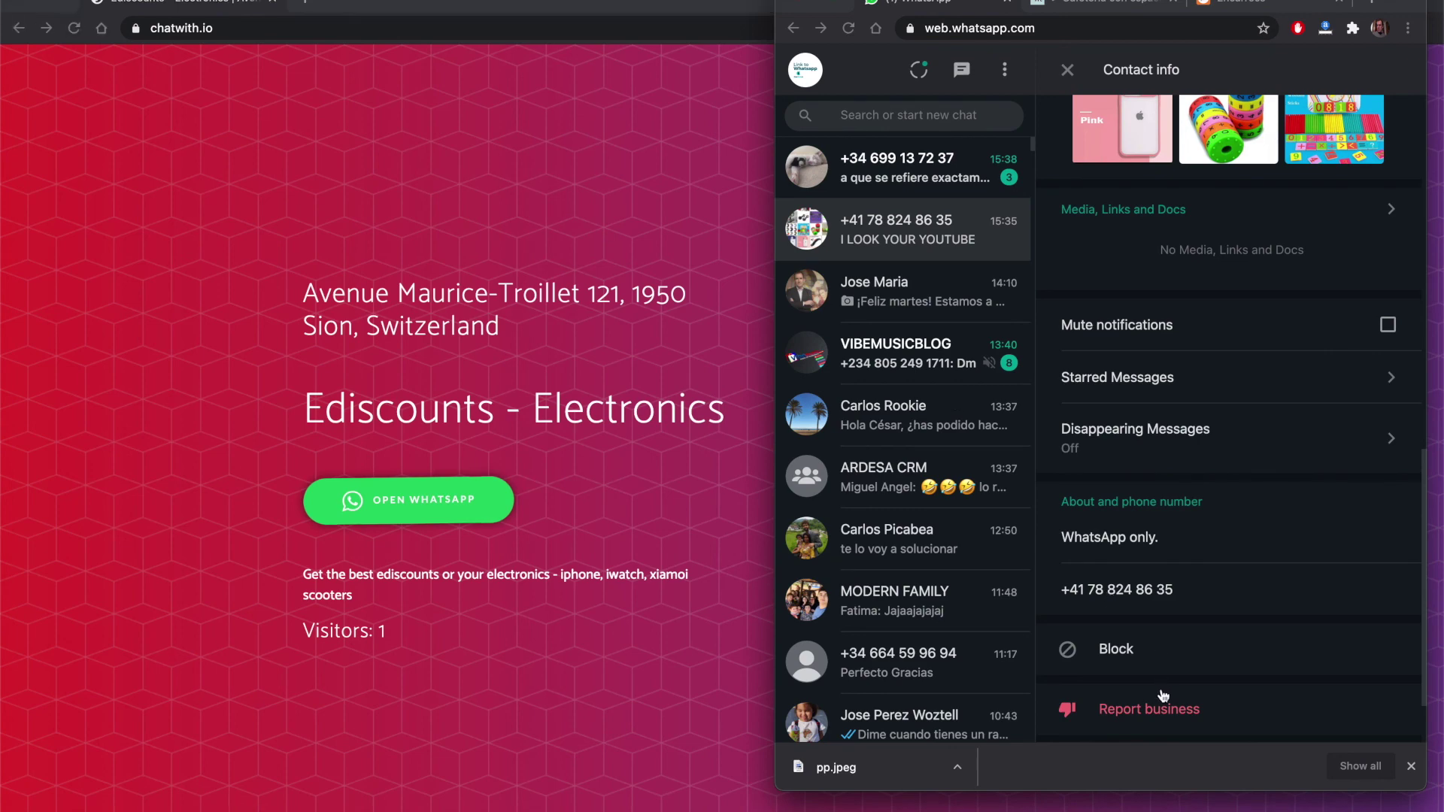
pyautogui.click(1067, 71)
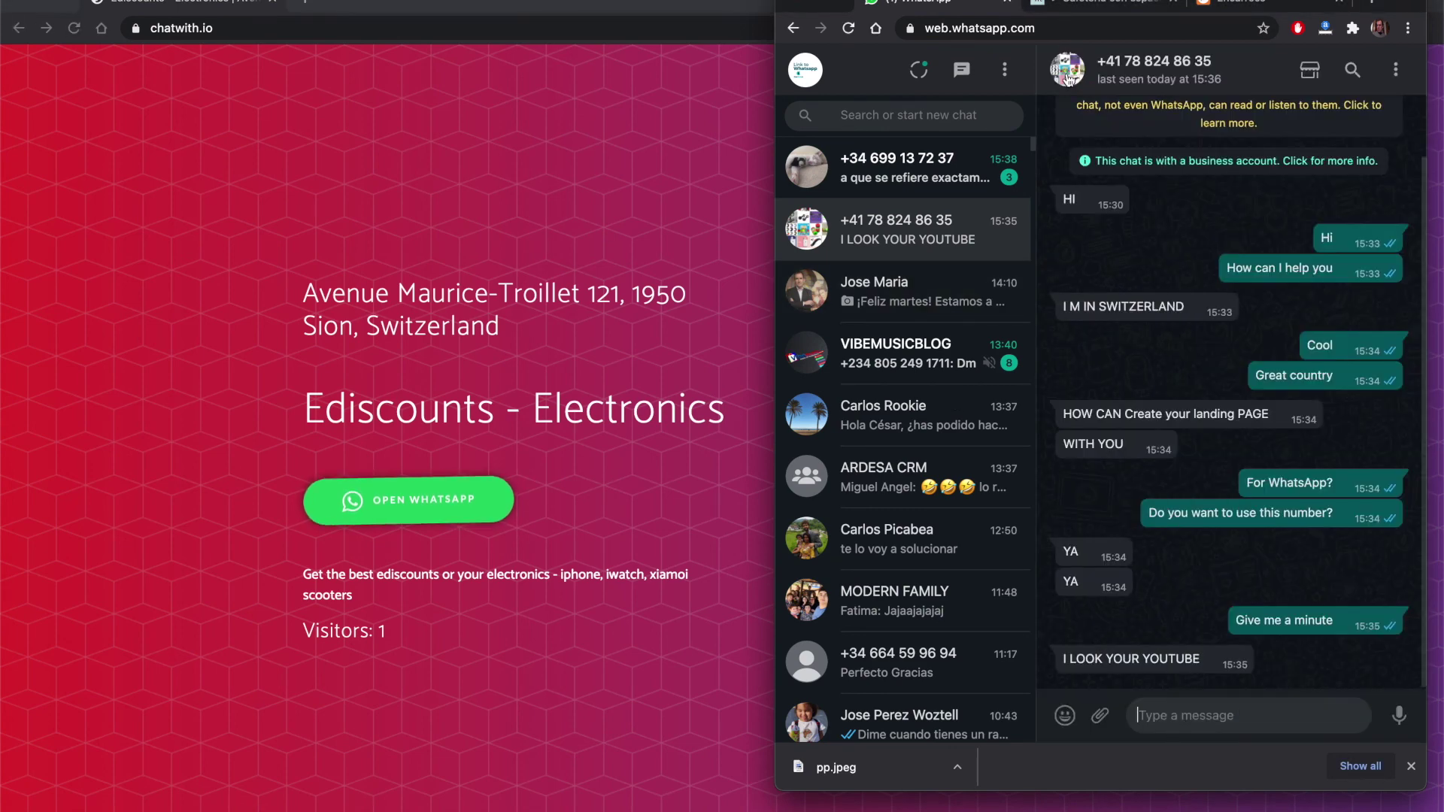
# Send the landing page link followed by the message 'This is your landing page'.
pyautogui.write('https://chatwith.io/p/ediscounts-ch')
pyautogui.press('Return')
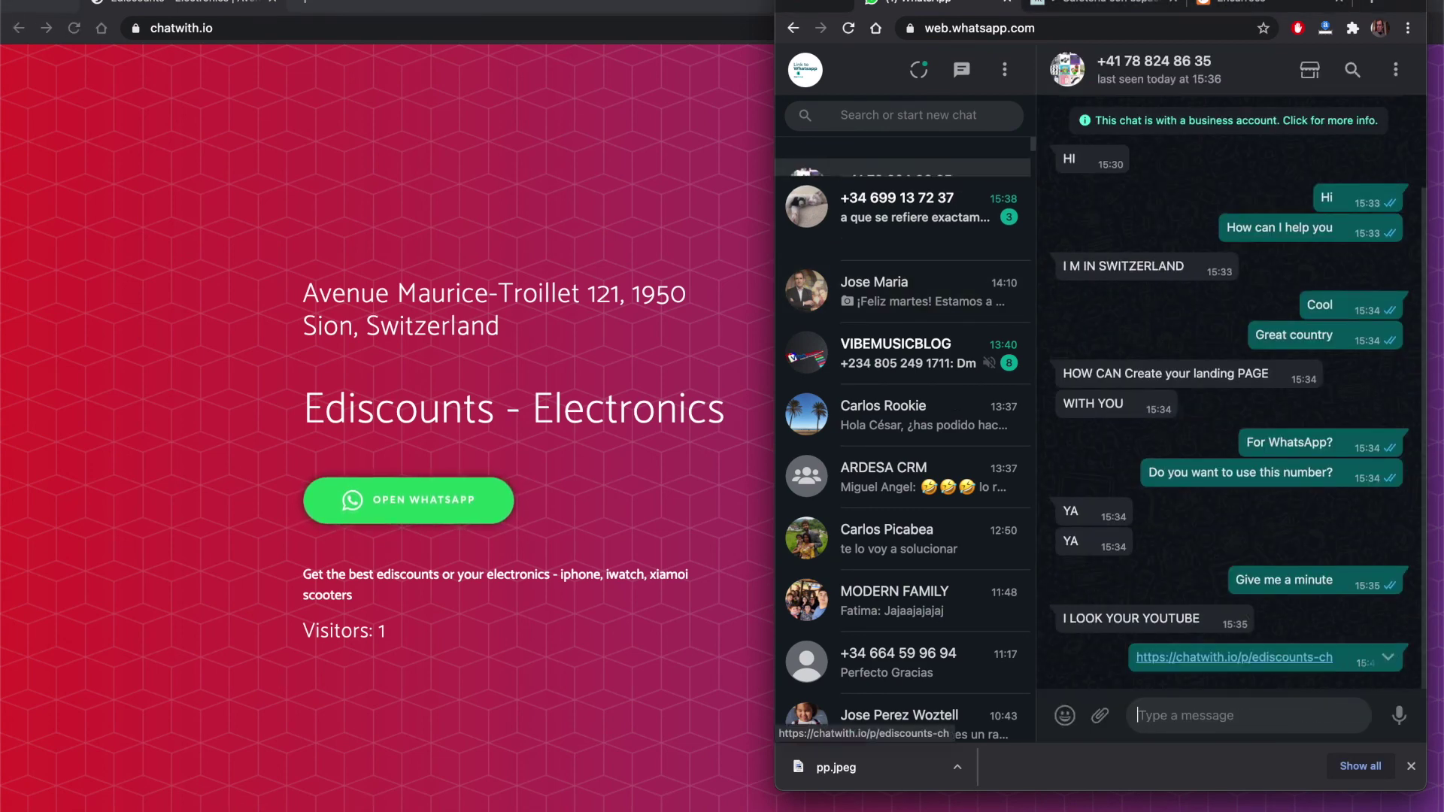
pyautogui.write('This ')
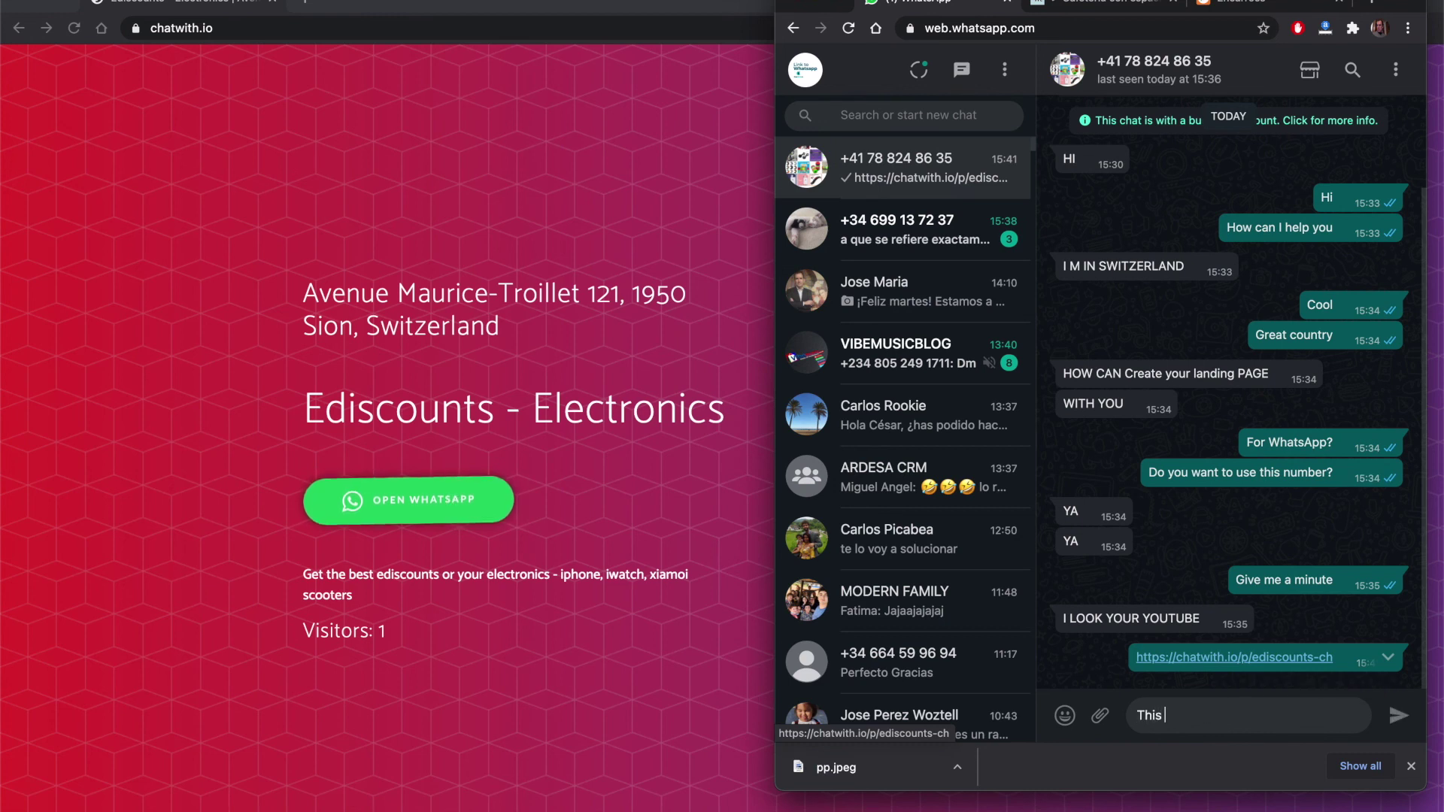
pyautogui.write('is your landing page')
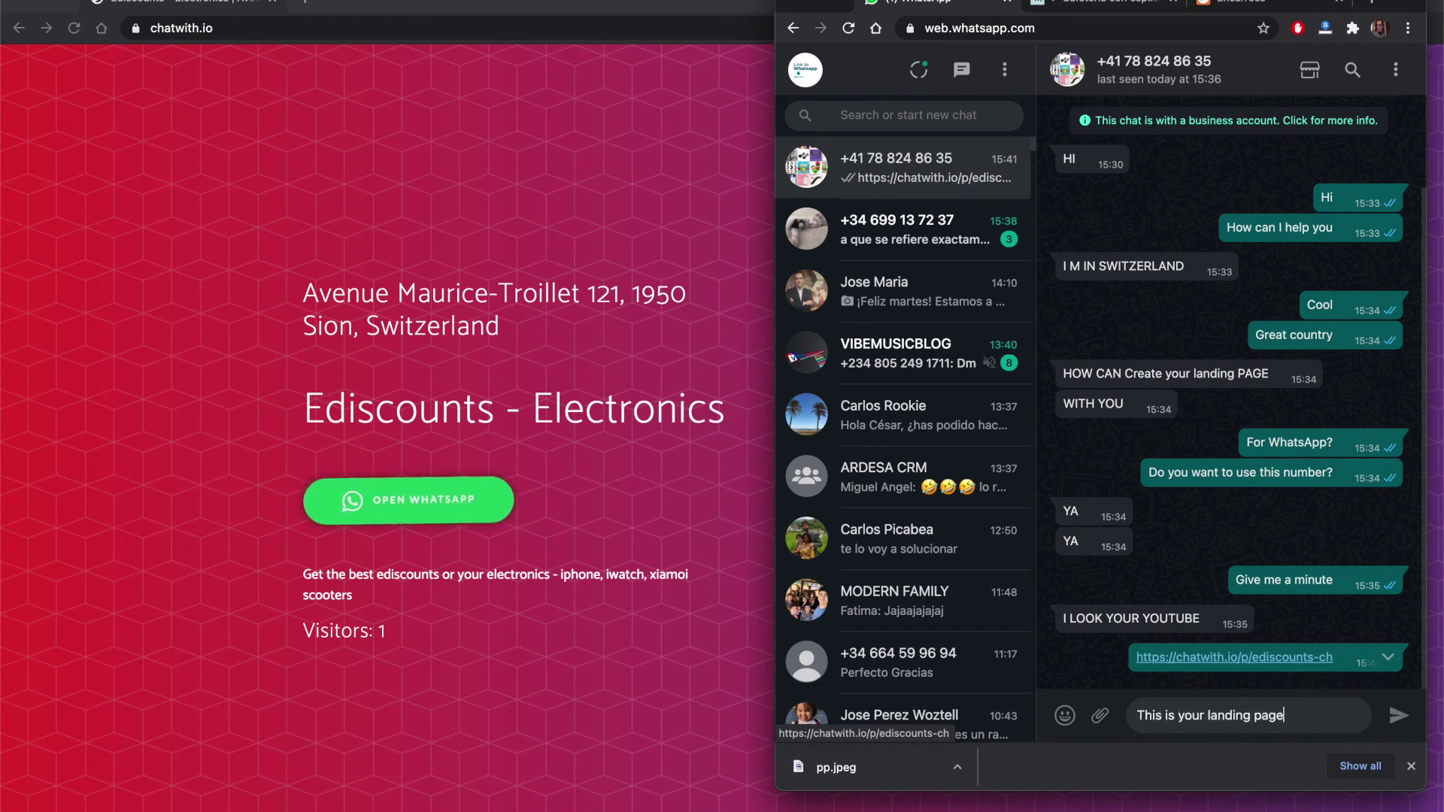
pyautogui.press('Return')
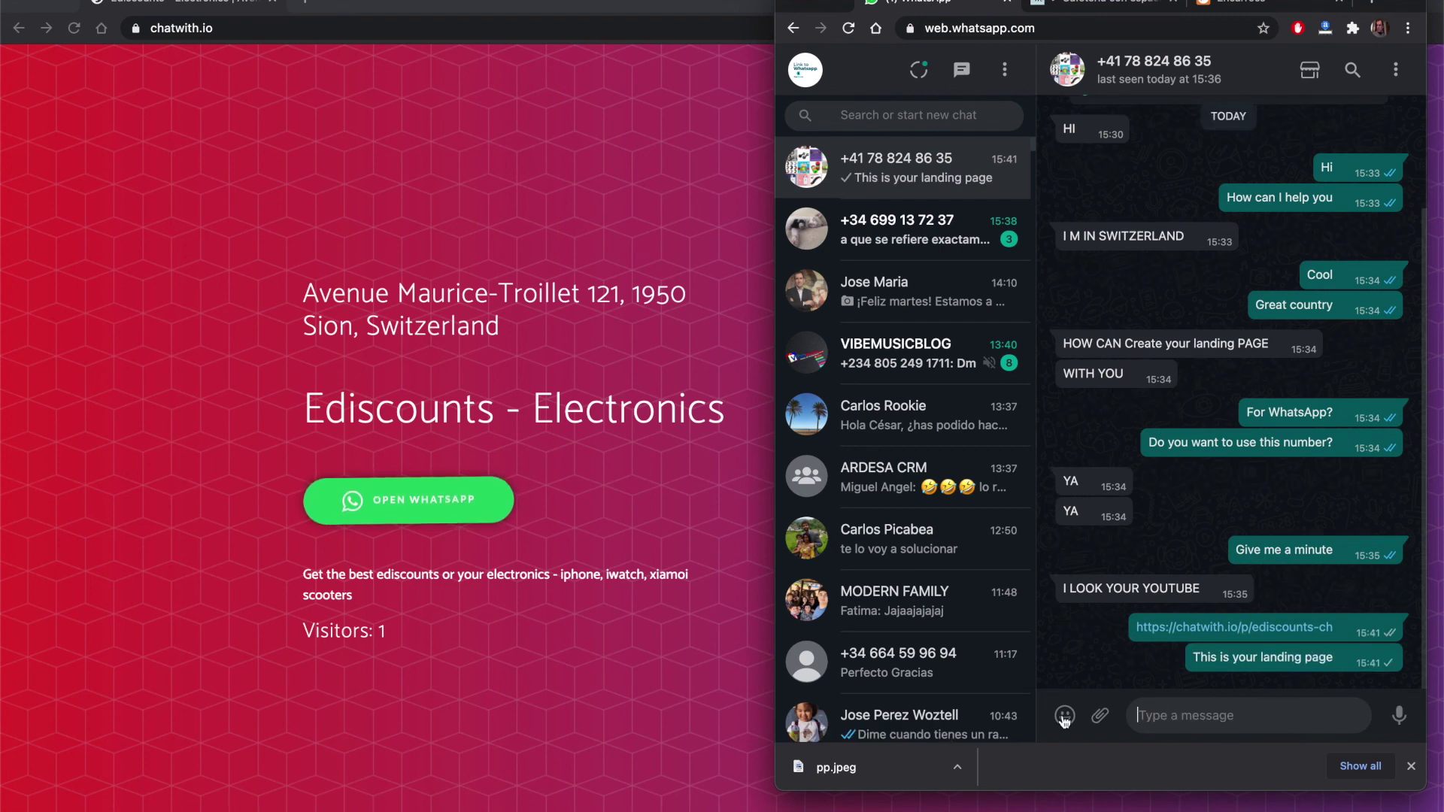
# Send a pointing-up 👆 emoji and close the downloads bar.
pyautogui.click(1065, 717)
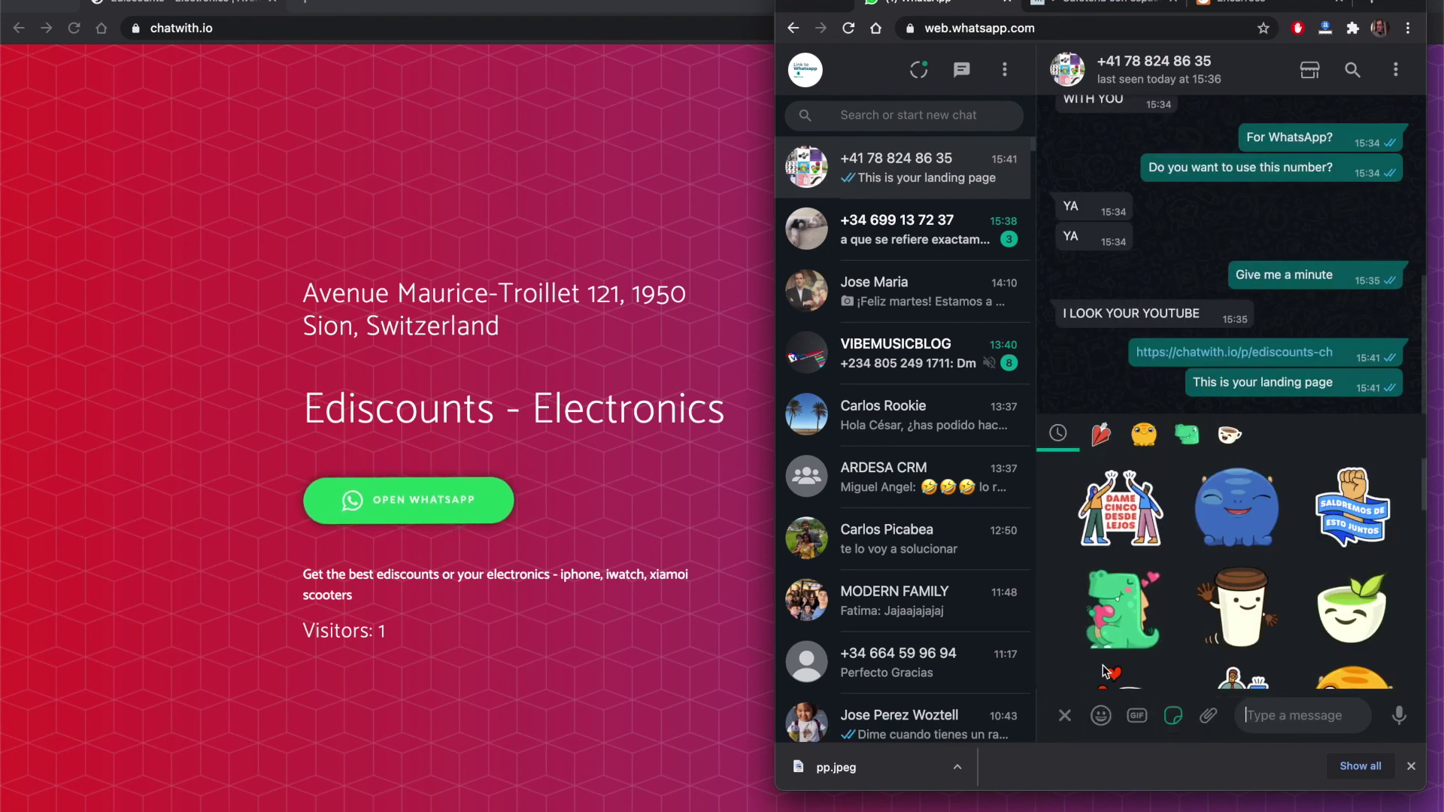
pyautogui.click(1103, 717)
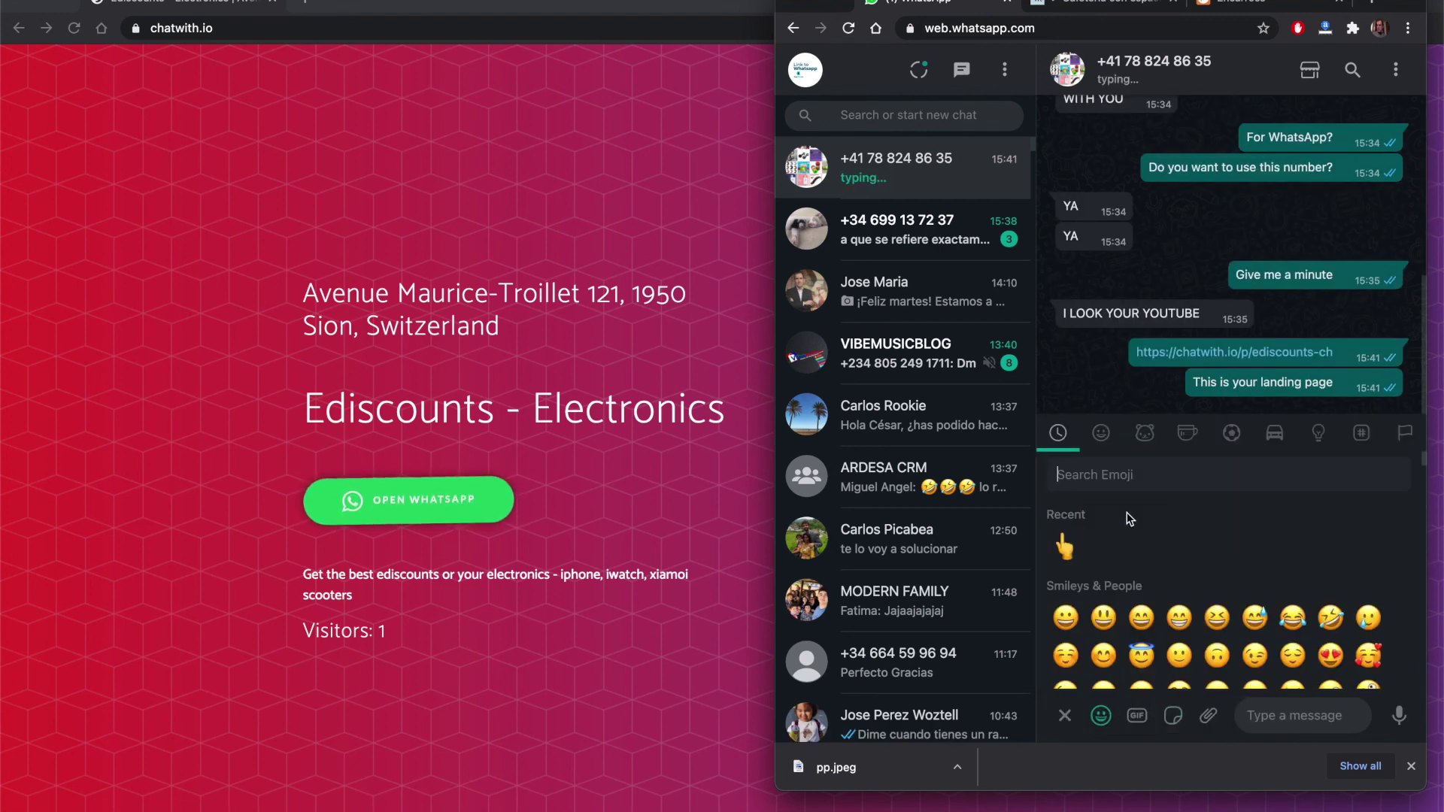
pyautogui.click(1065, 547)
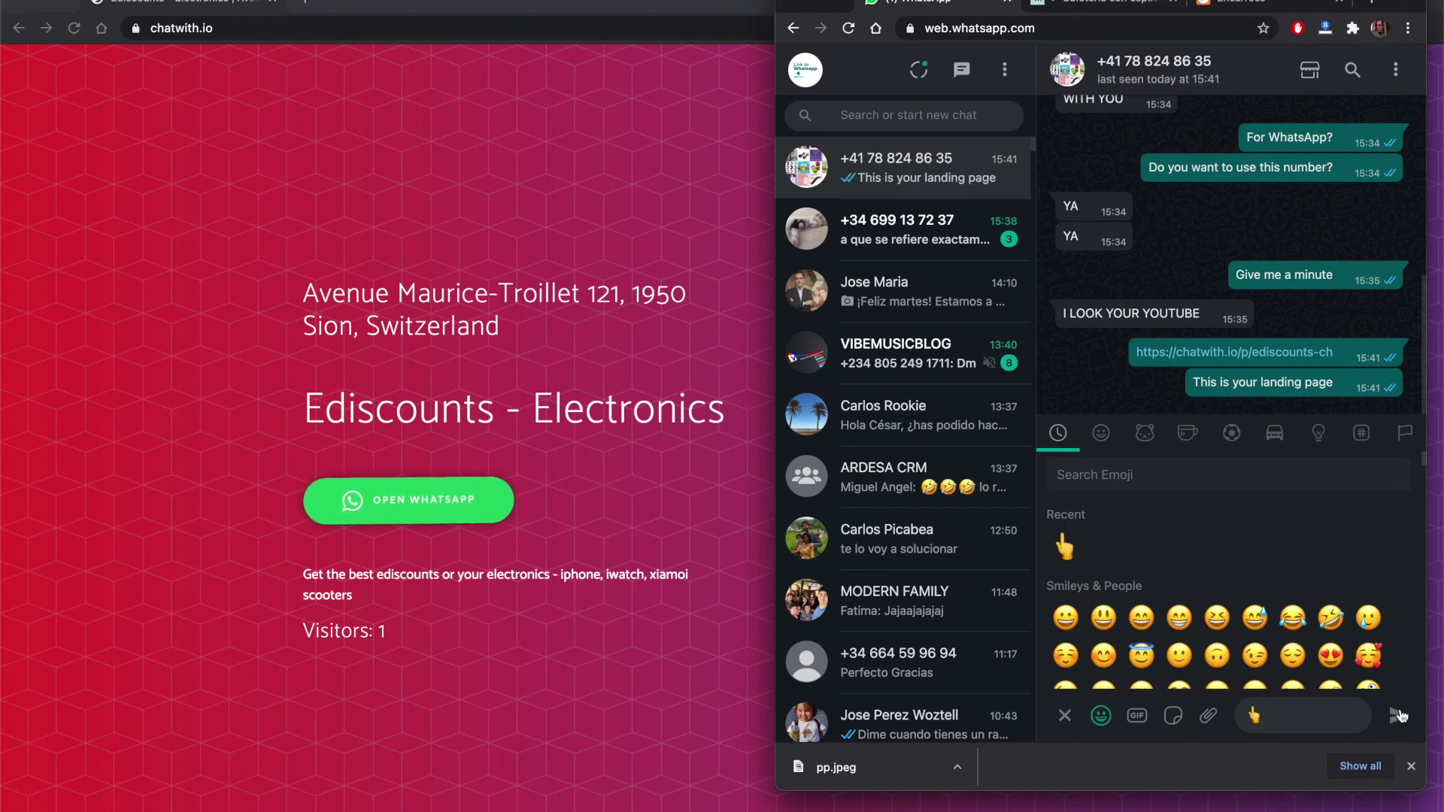
pyautogui.click(1400, 720)
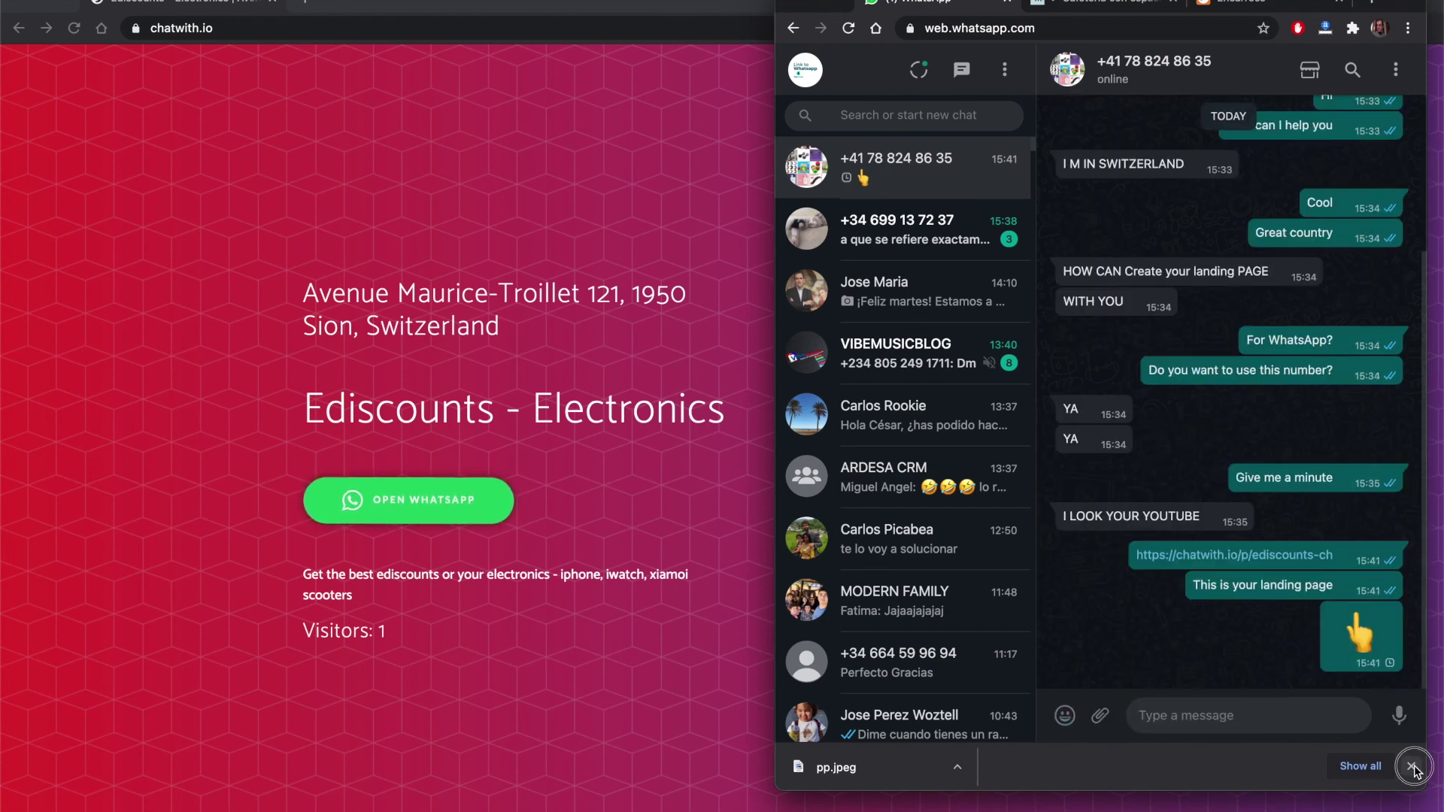
pyautogui.click(1413, 769)
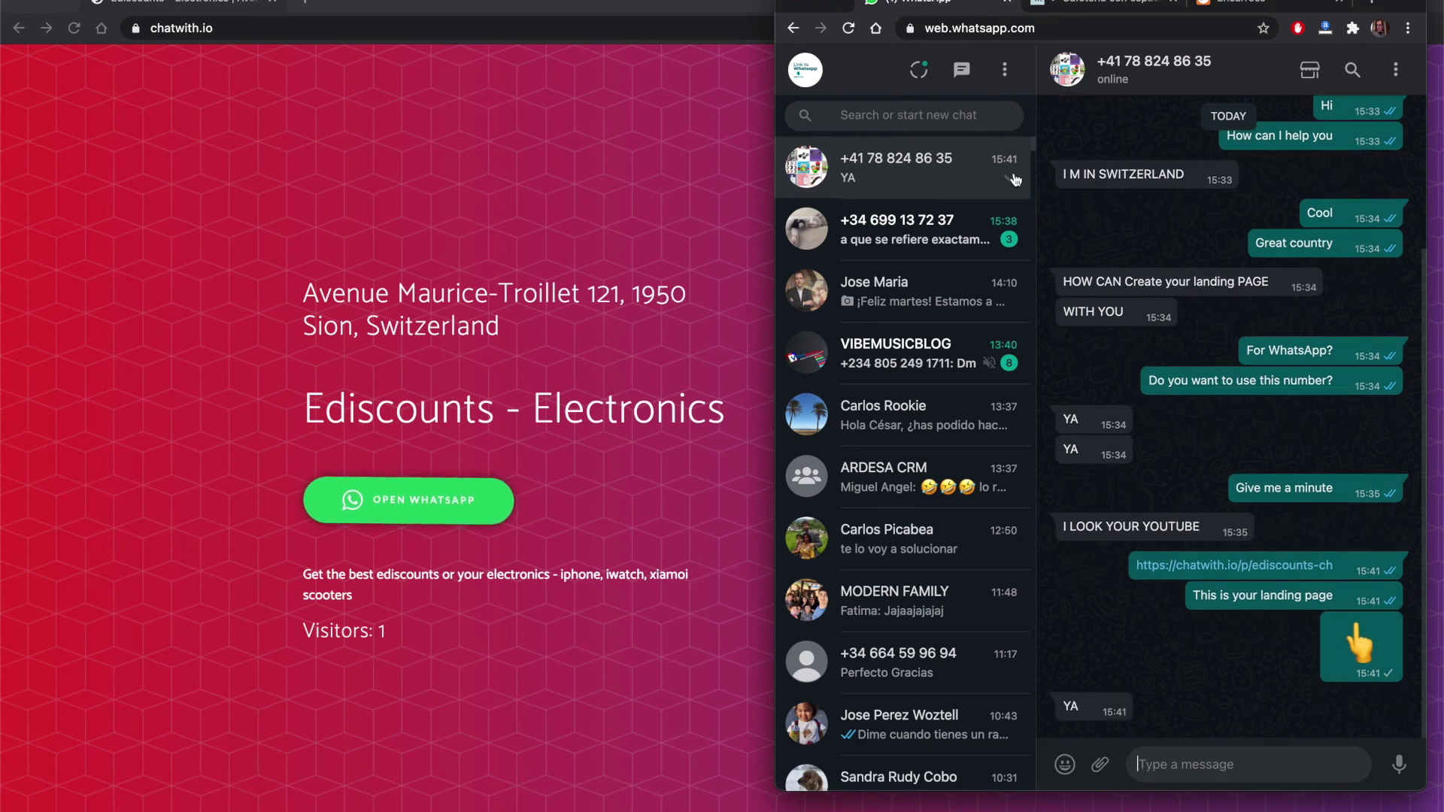